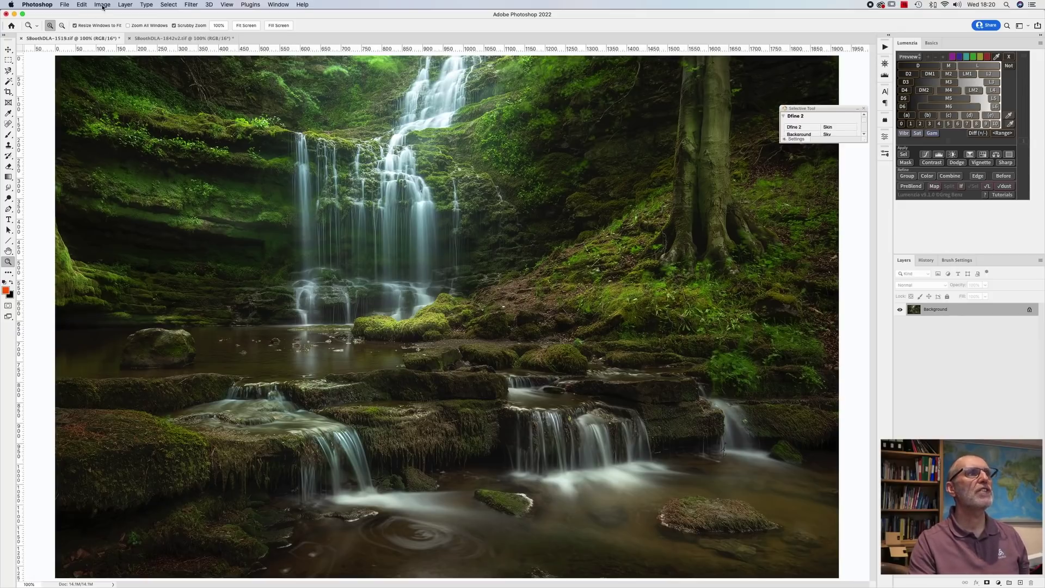
Resize the waterfall photo to 1500 × 1000 pixels with the proportions linked.
left_click(101, 5)
left_click(116, 40)
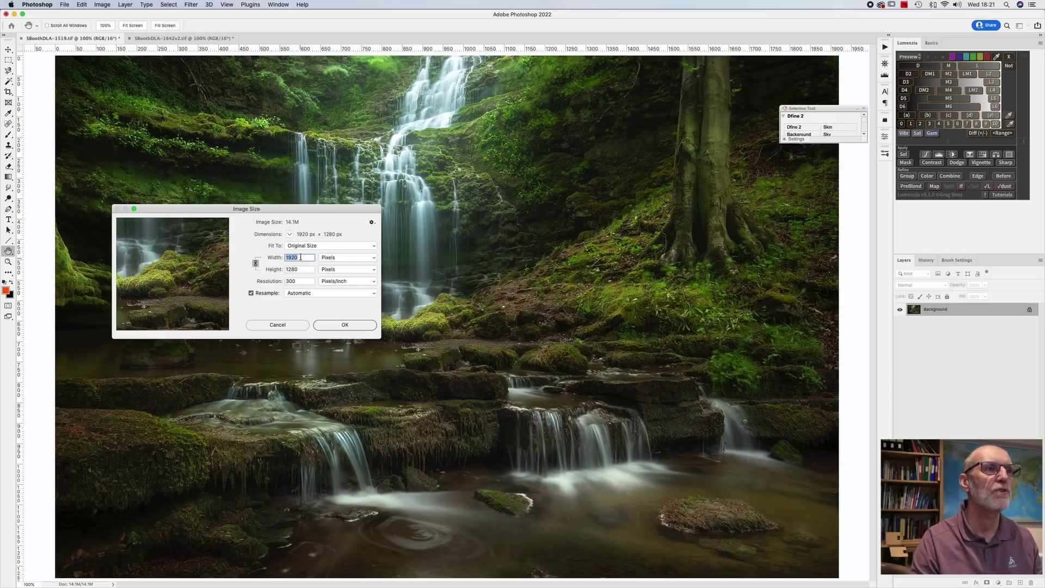
type("1500")
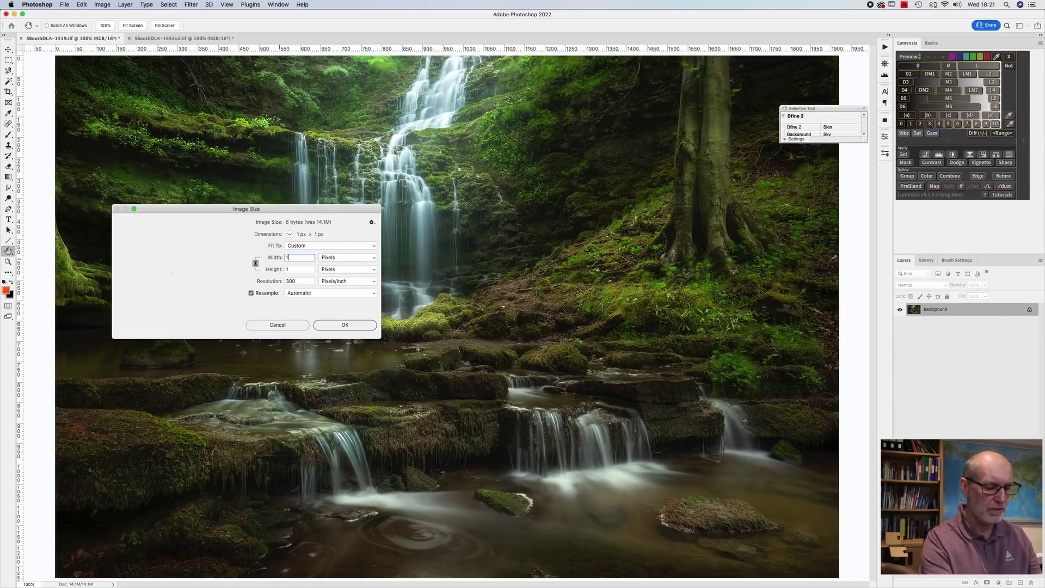
left_click(345, 325)
key("z")
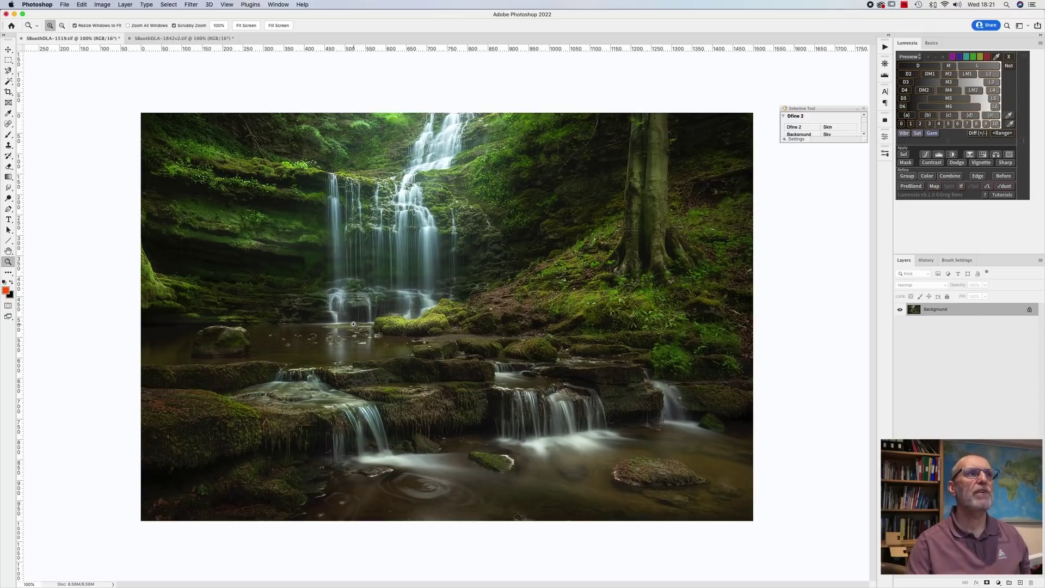
Check the Image Size dialog and close it without resizing again.
left_click(102, 4)
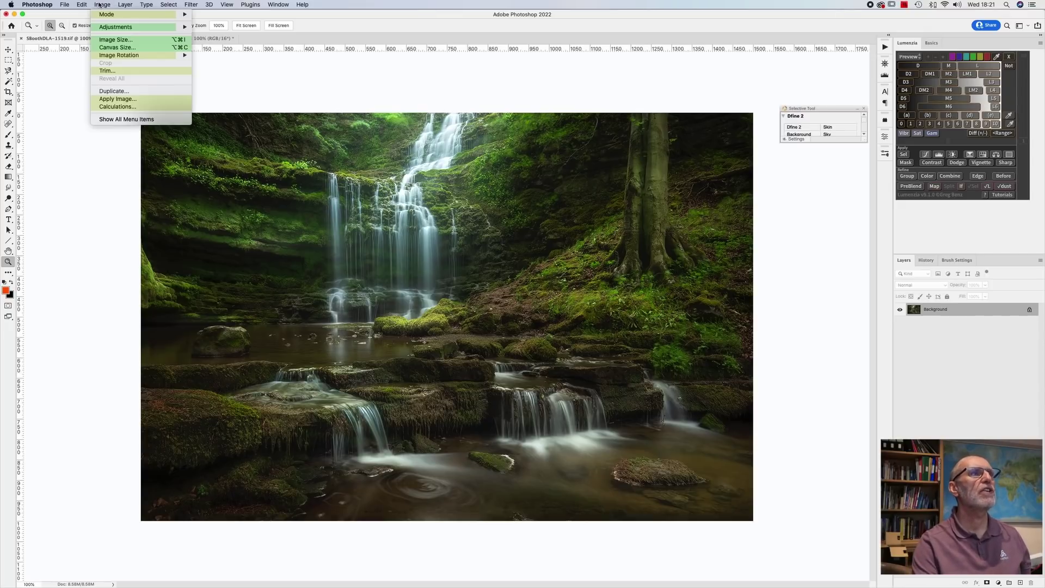
left_click(116, 40)
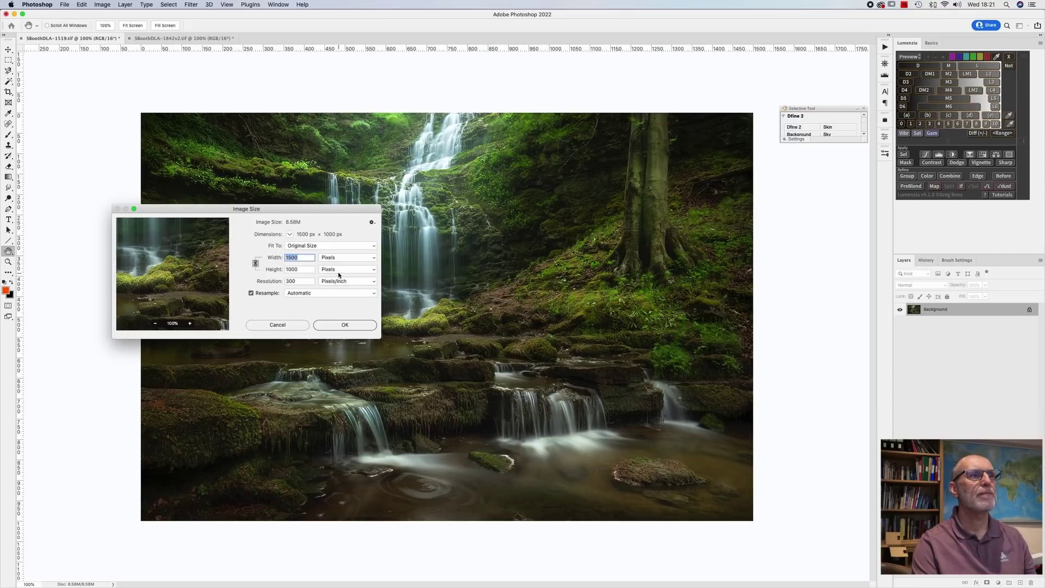
left_click(287, 326)
Set a relative canvas enlargement of 8 px each way in light grey c8c6c6.
left_click(102, 5)
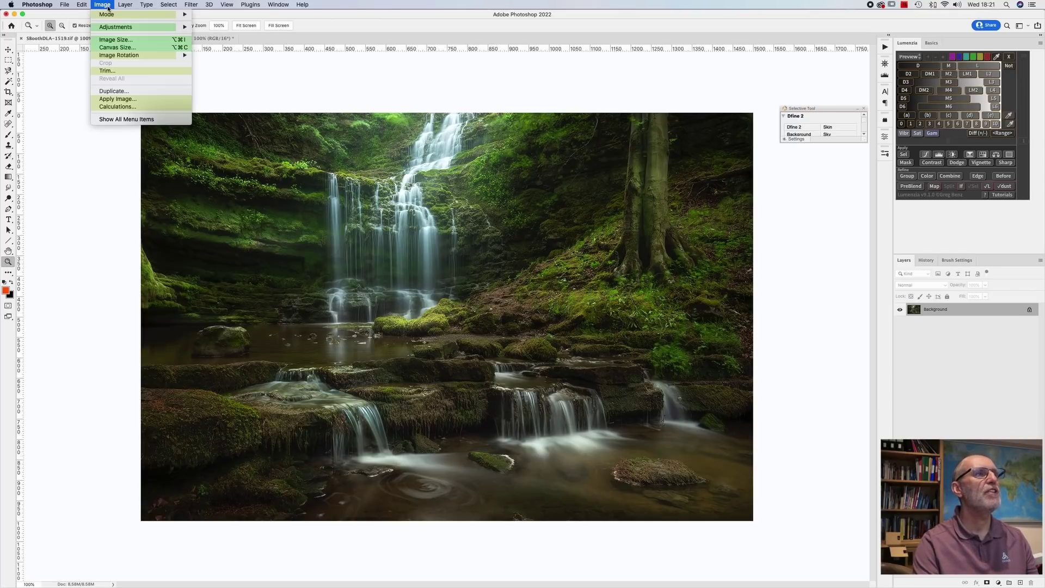
left_click(117, 47)
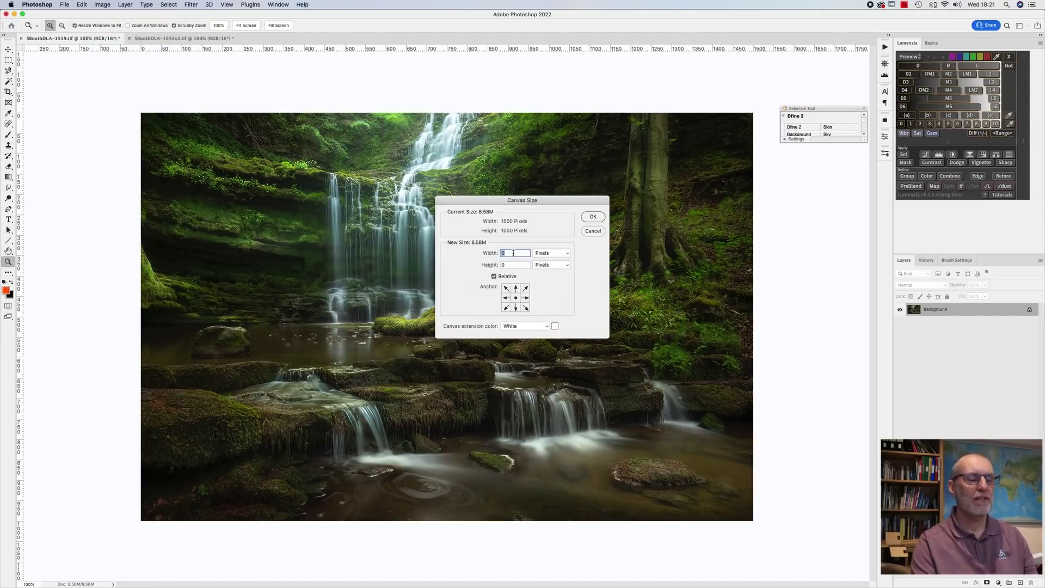
type("8")
key("Tab")
type("8")
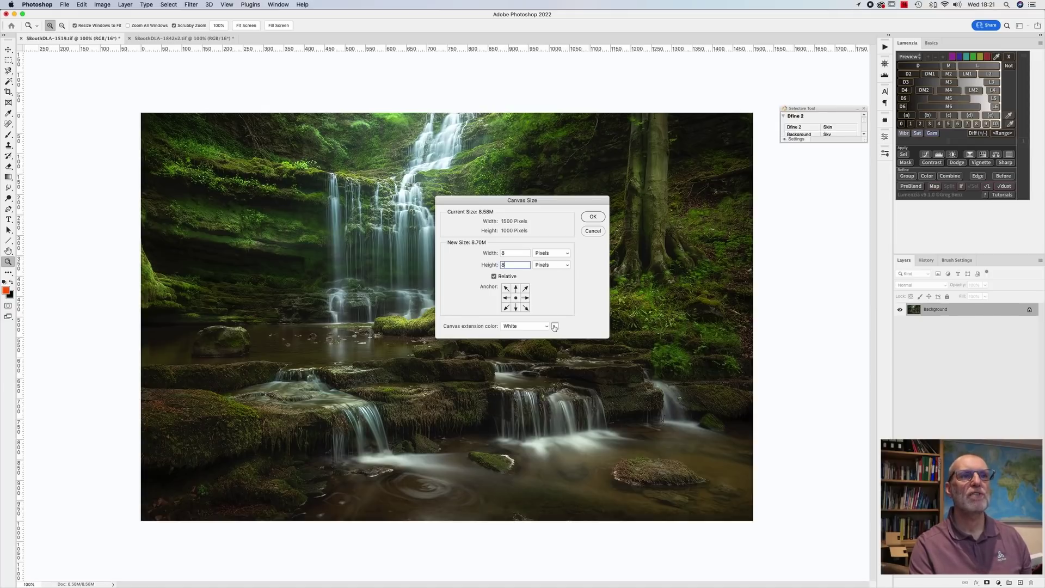
left_click(556, 327)
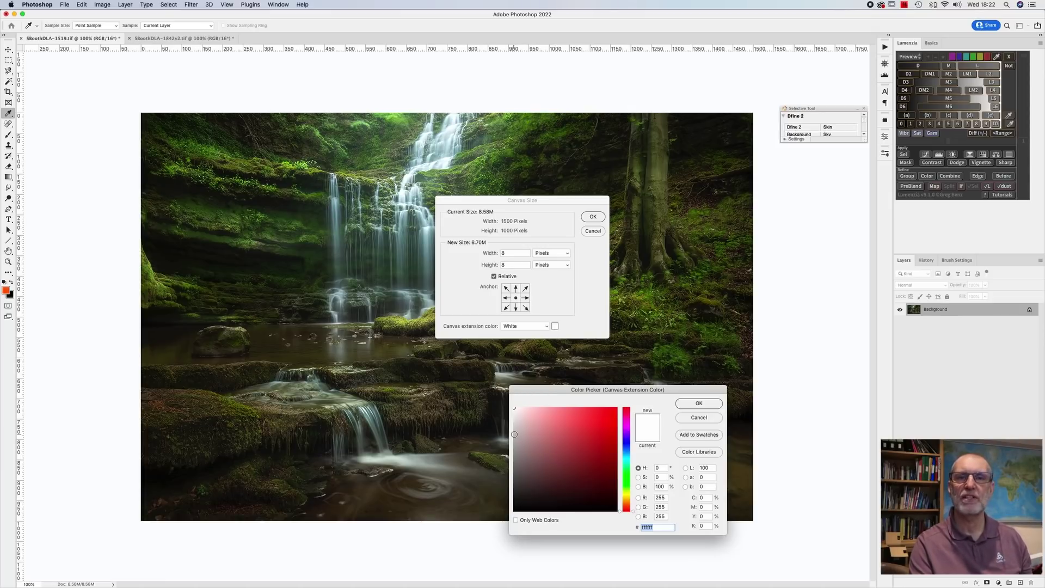
left_click(514, 430)
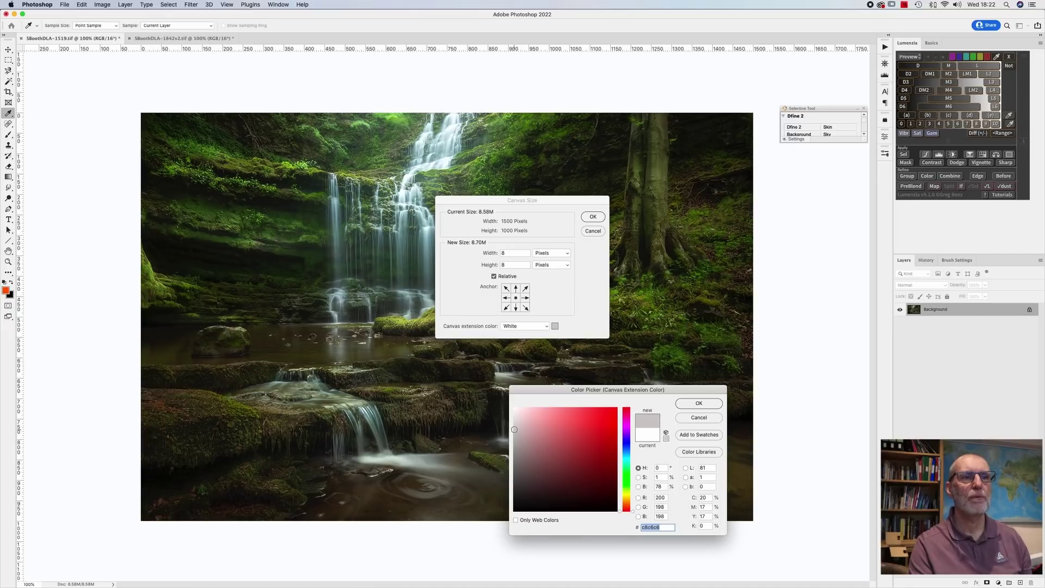
left_click(699, 403)
Apply the 8 px grey border, inspect it zoomed into the top-right corner, then return to 100%.
left_click(593, 217)
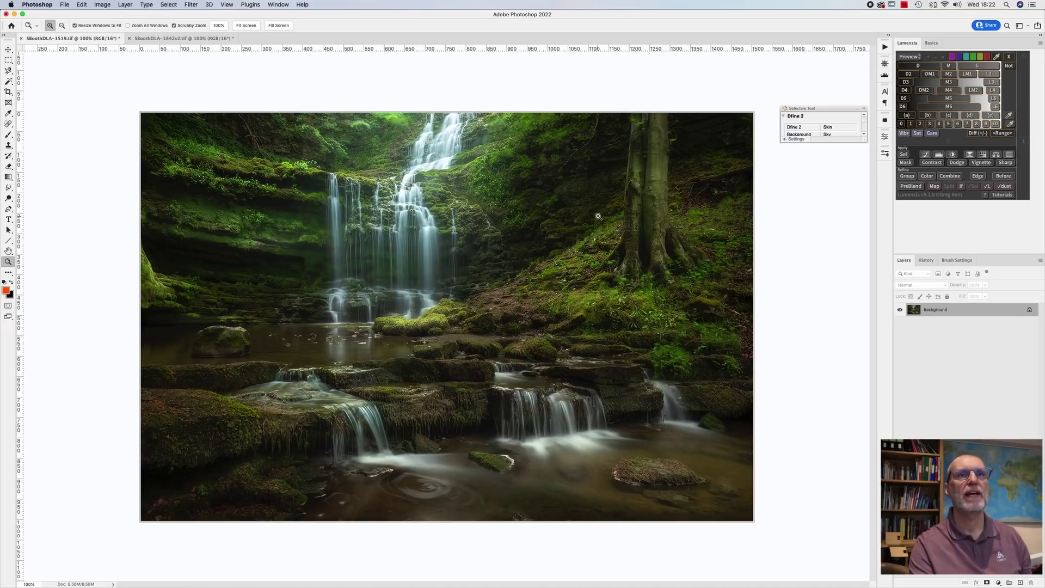
left_click(753, 121)
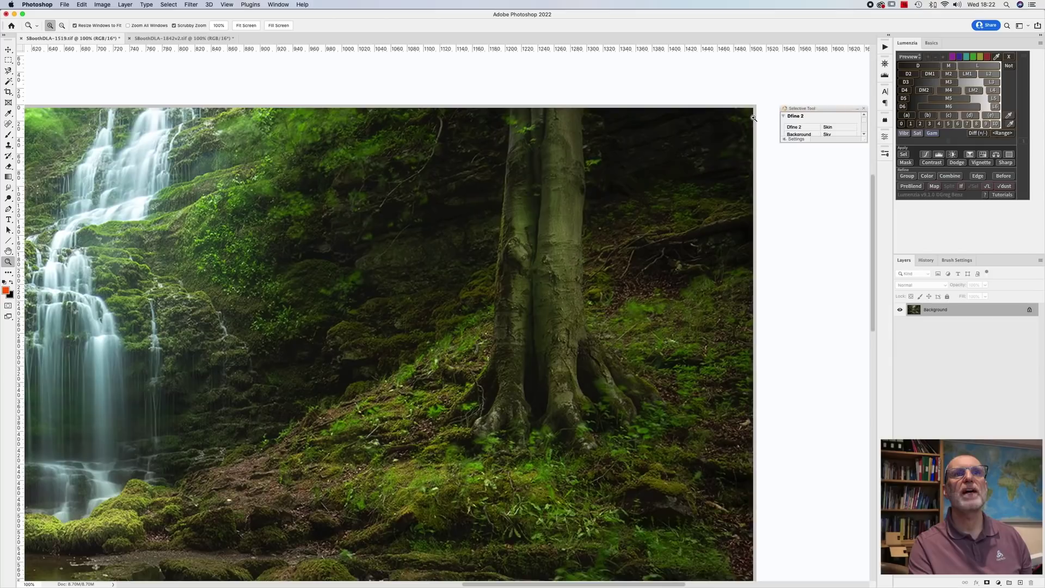
left_click(754, 115)
left_click(754, 109)
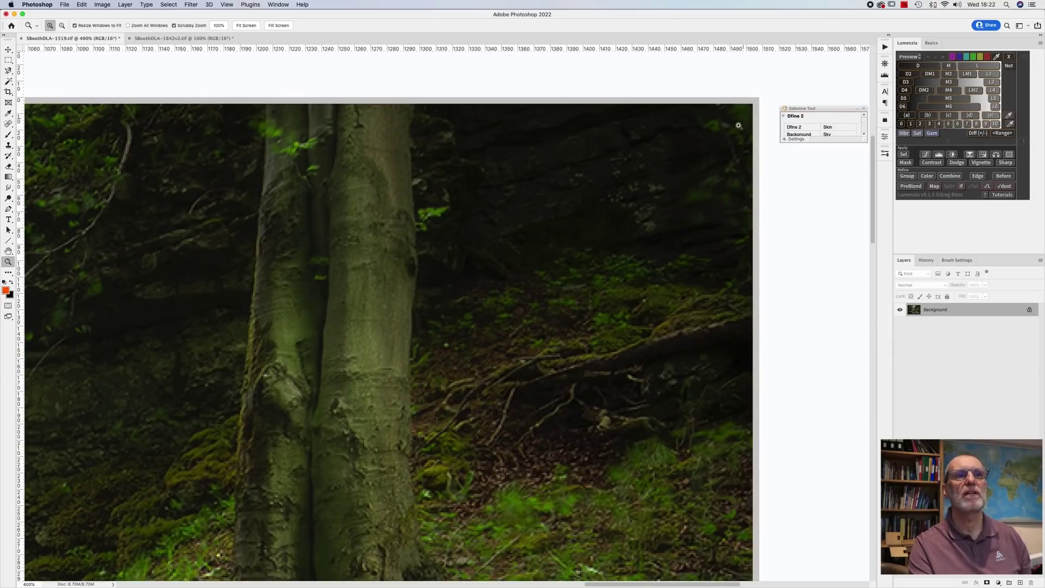
key("super+equal")
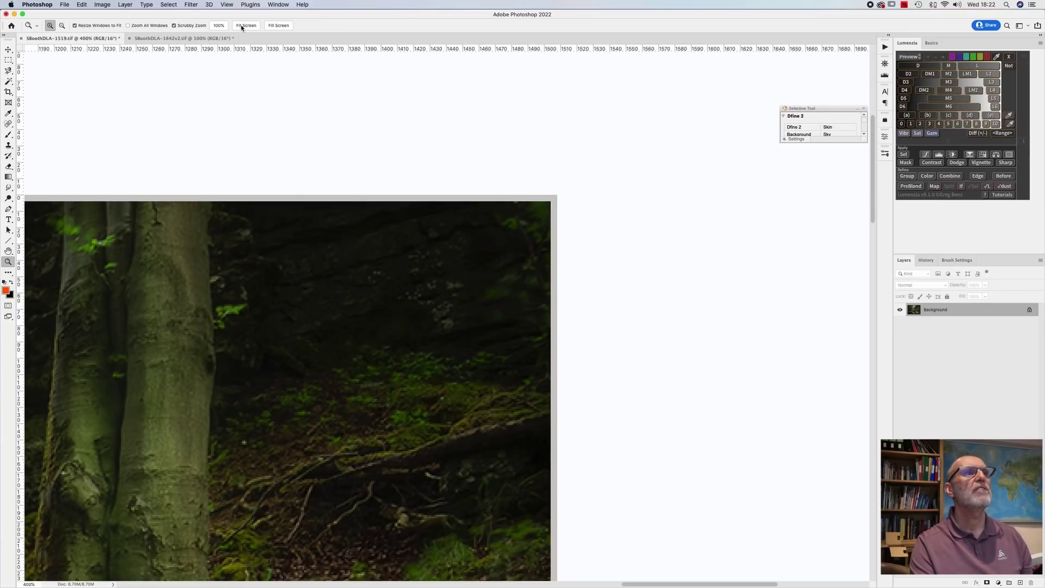
left_click(226, 27)
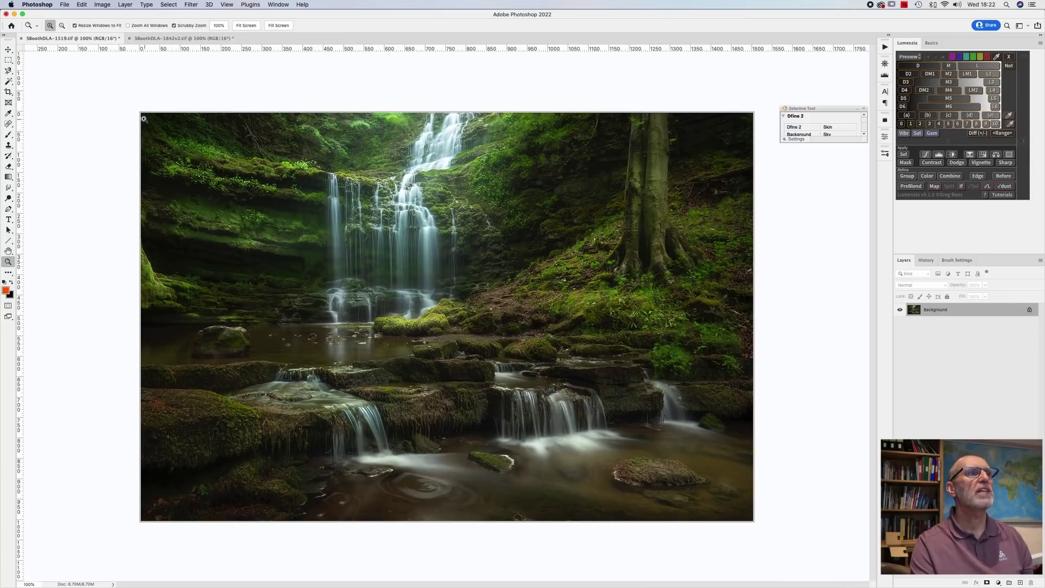
Enlarge the canvas by another 3 px in width and height, relative.
left_click(103, 4)
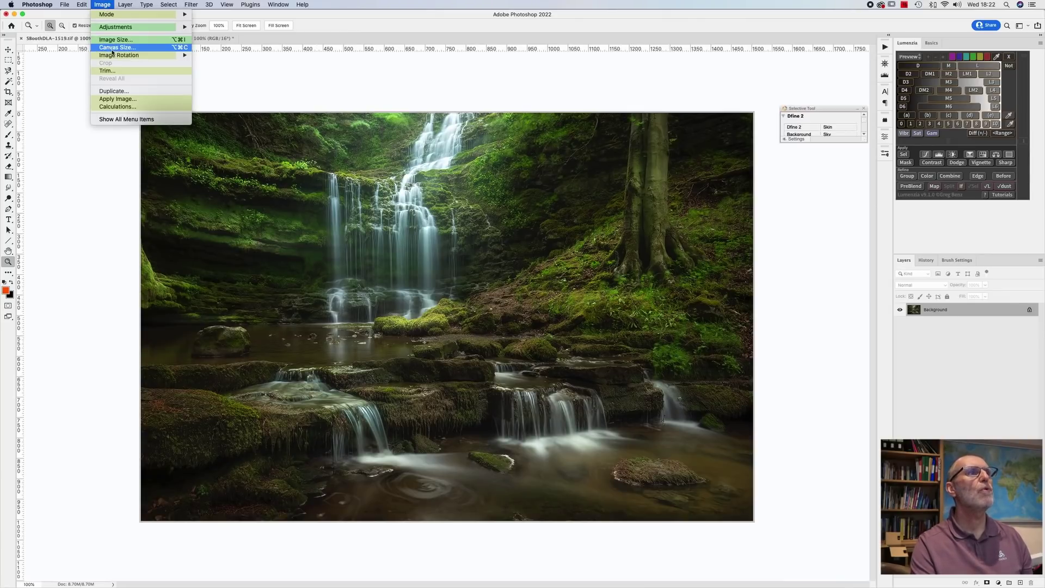
left_click(113, 50)
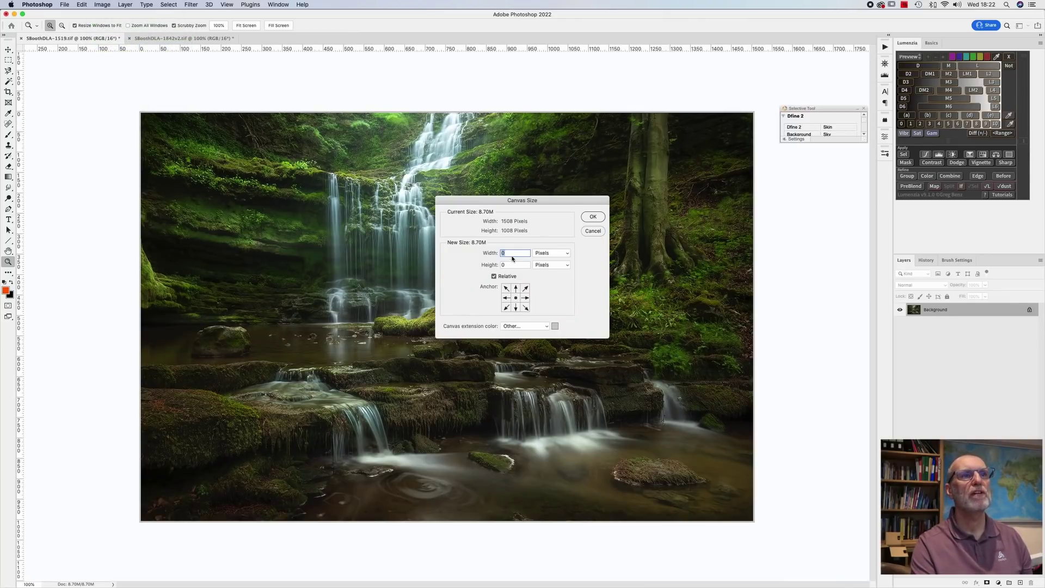
type("3")
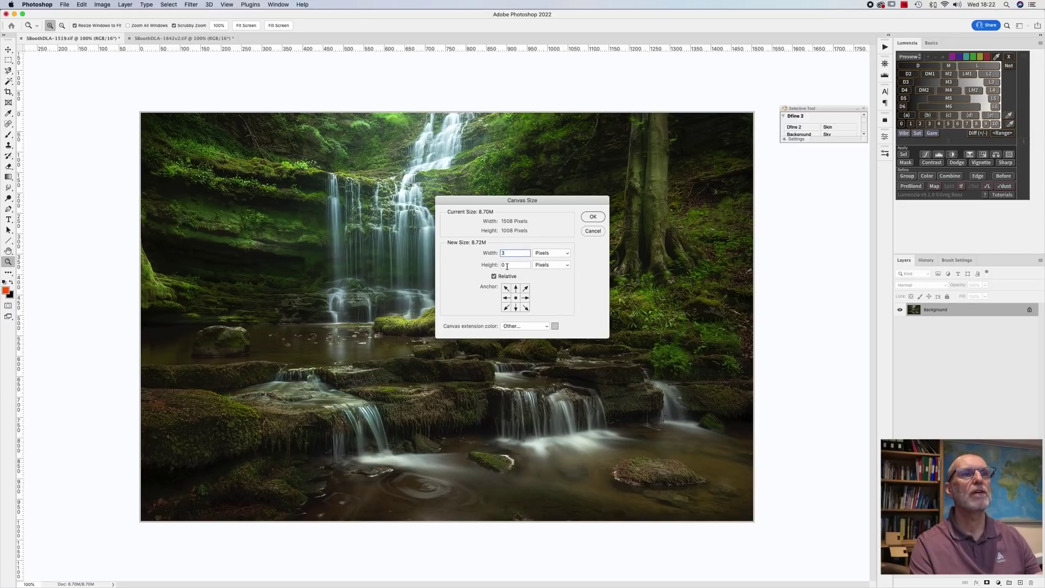
left_click(507, 265)
left_click(593, 216)
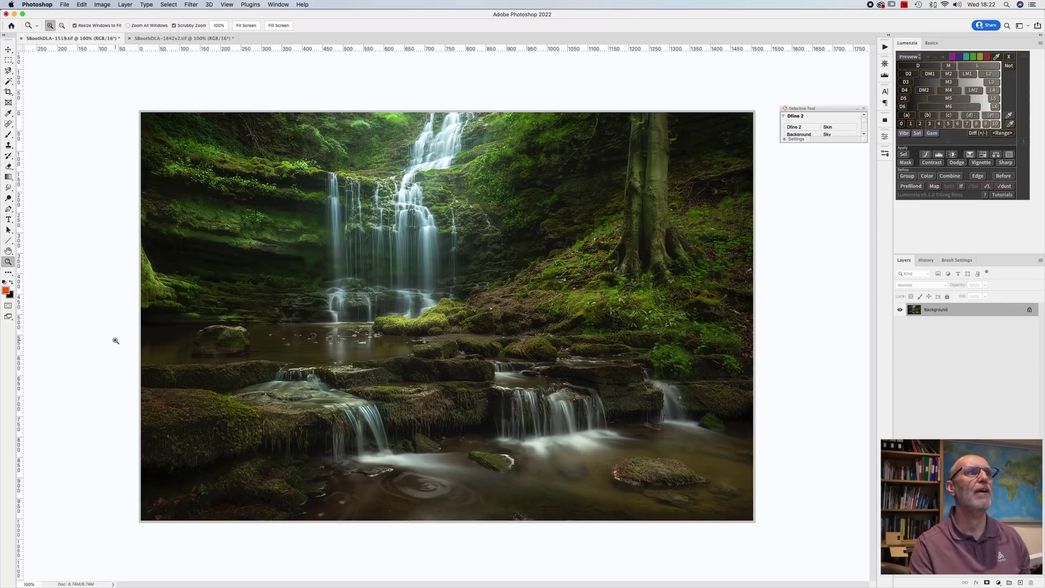
left_click(9, 318)
left_click(10, 317)
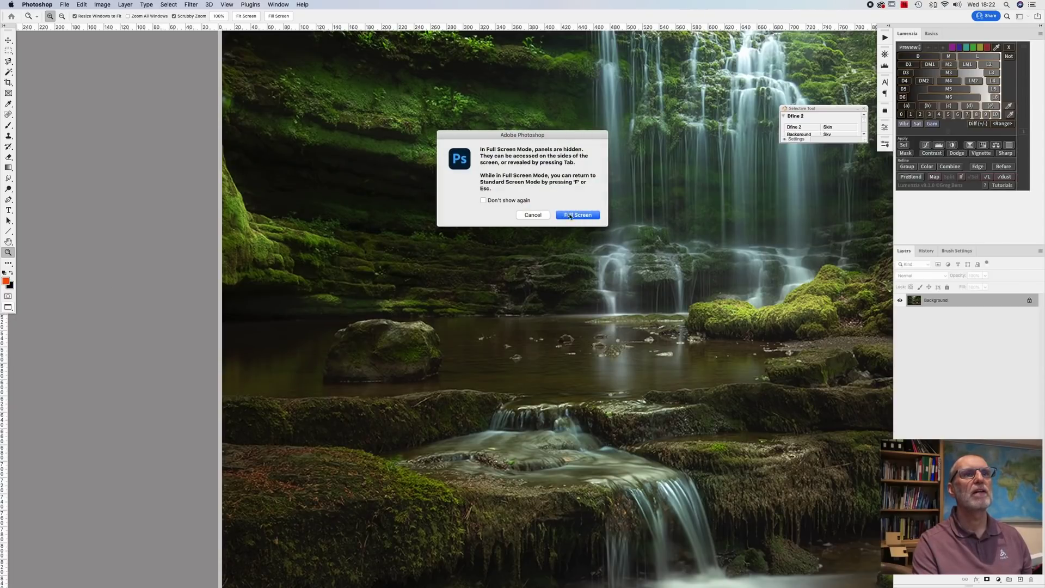
left_click(545, 215)
left_click(8, 308)
left_click(579, 215)
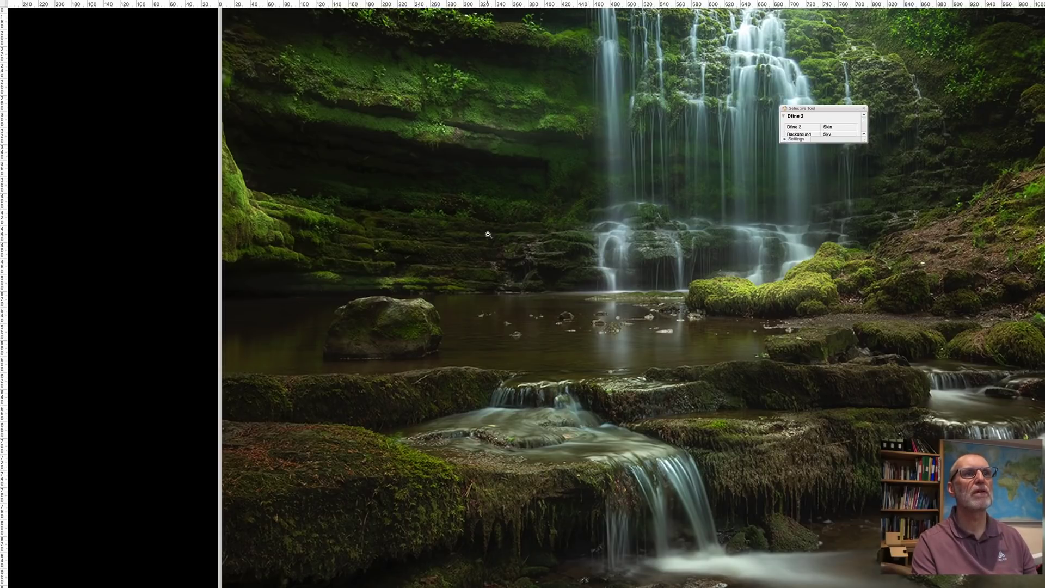
left_click(488, 234, "alt")
left_click(488, 235, "alt")
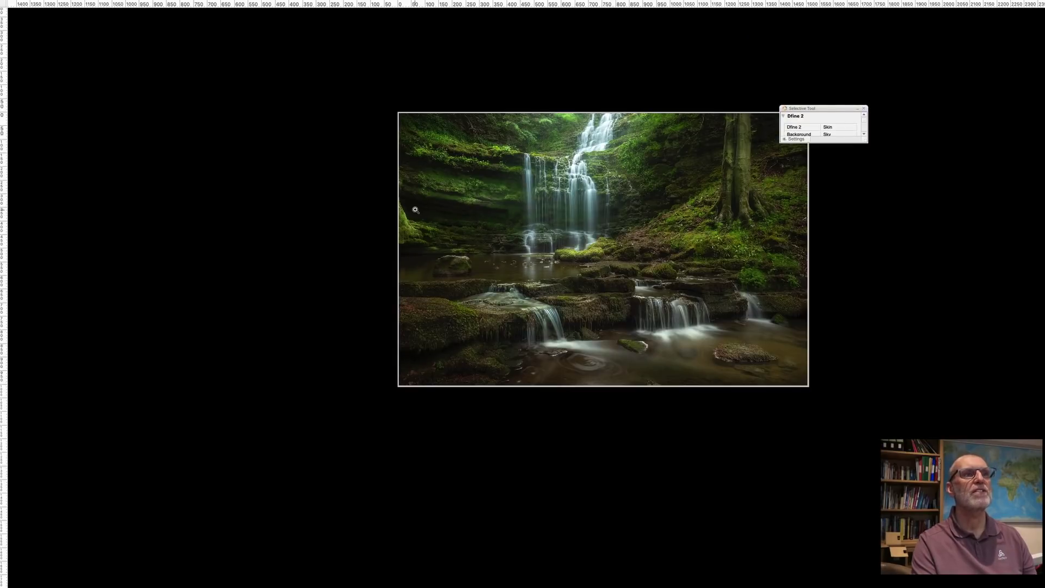
left_click_drag(501, 273, 444, 307)
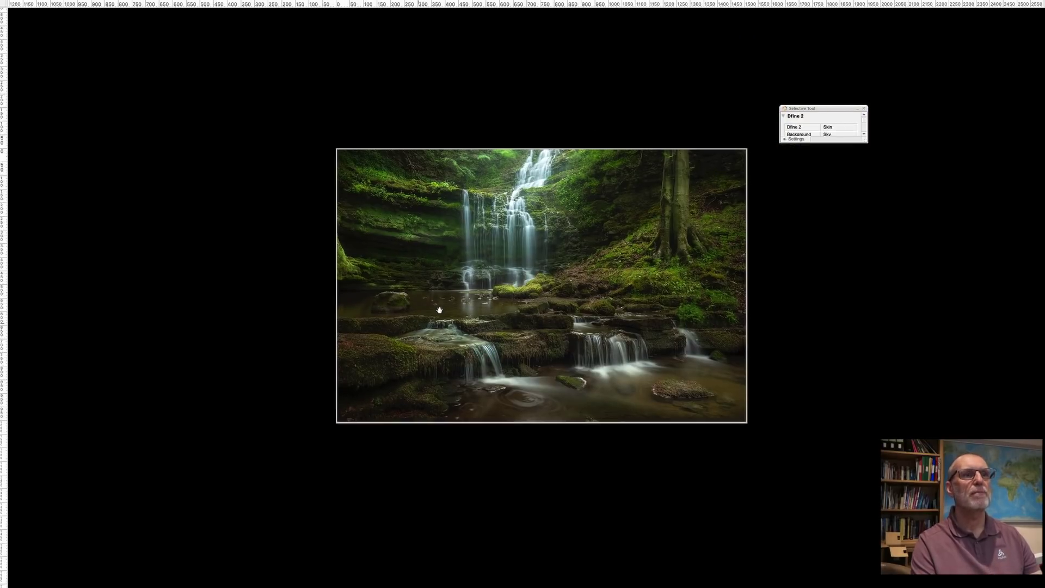
key("f")
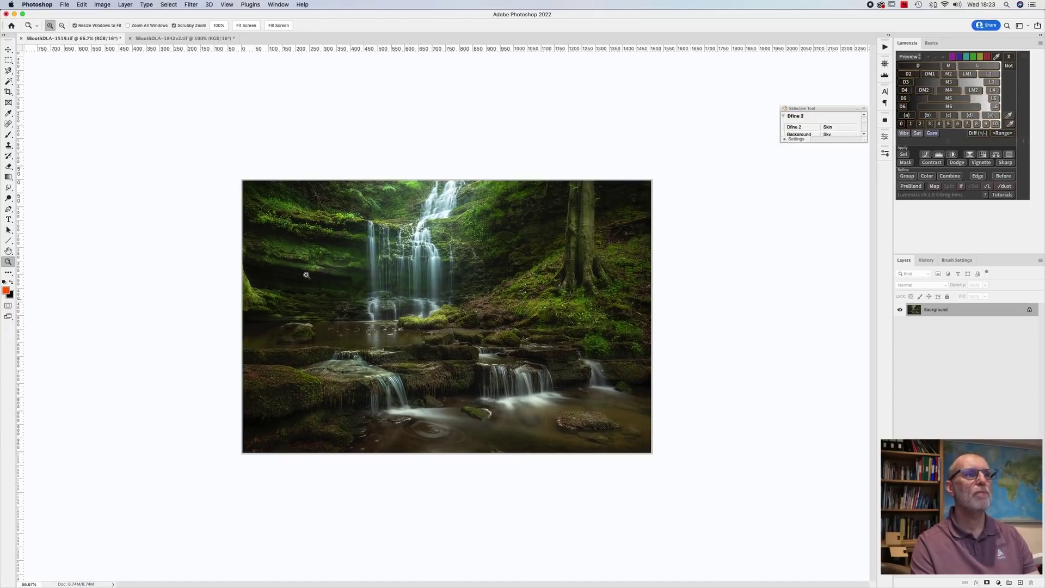
Add a relative 1.3-inch white canvas extension to the width and height.
left_click(219, 25)
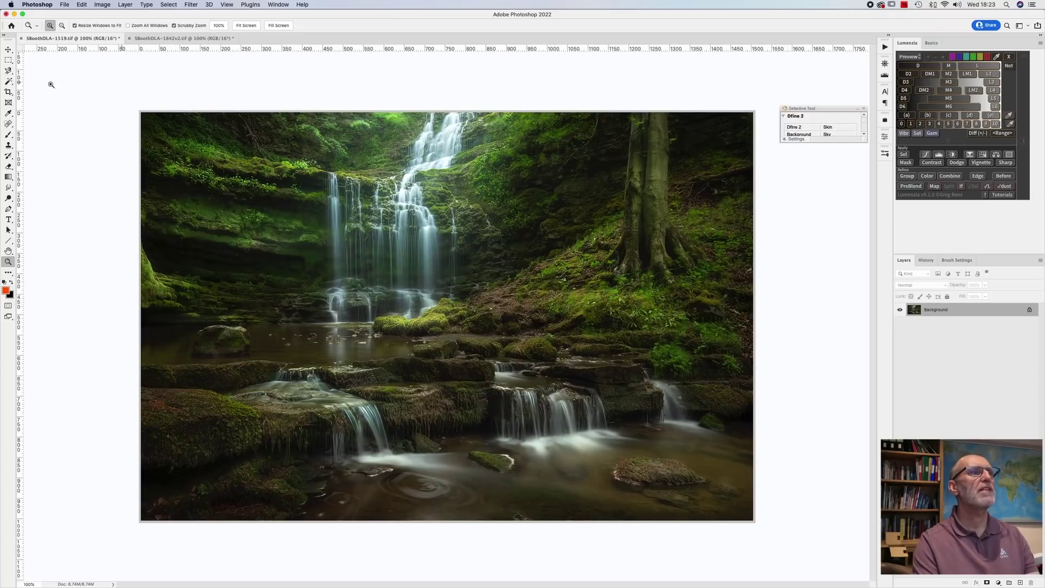
left_click(100, 5)
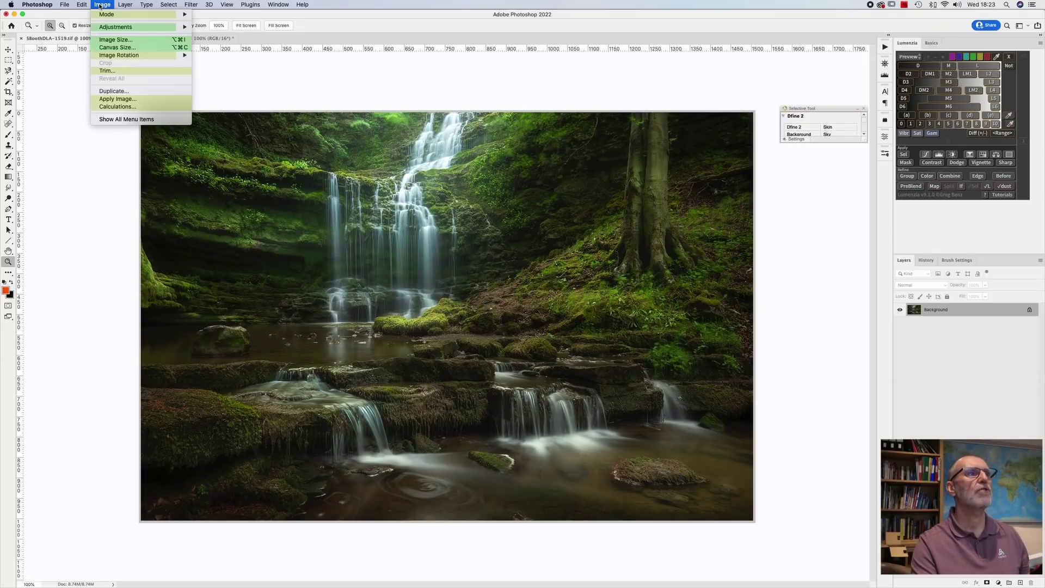
left_click(103, 48)
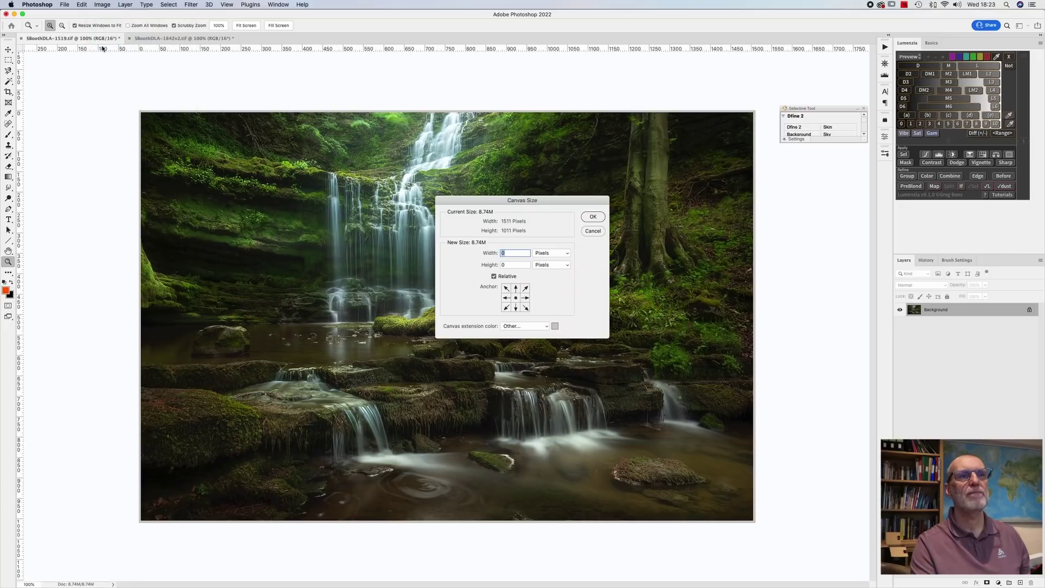
left_click(547, 328)
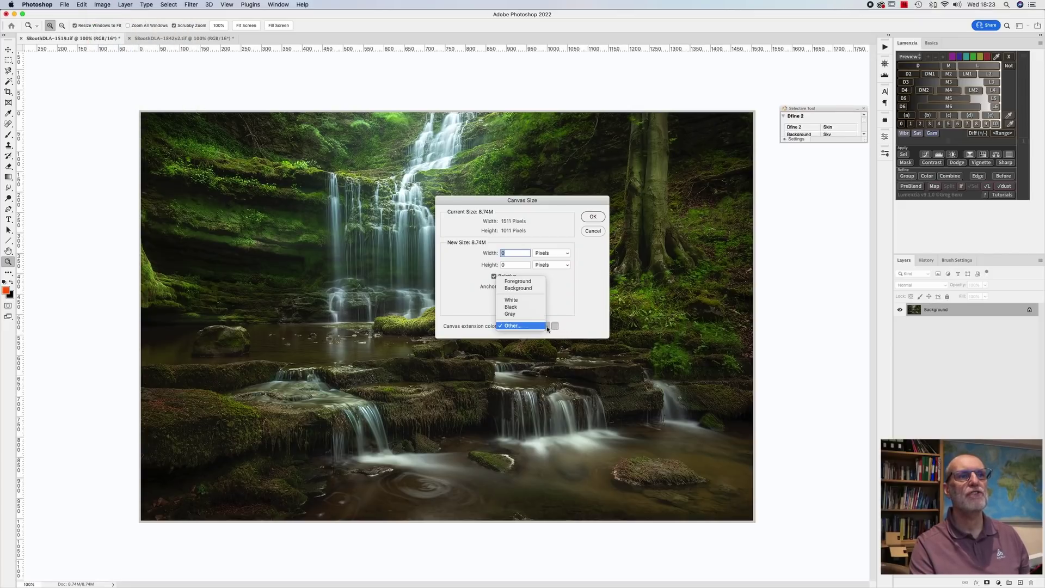
left_click(517, 315)
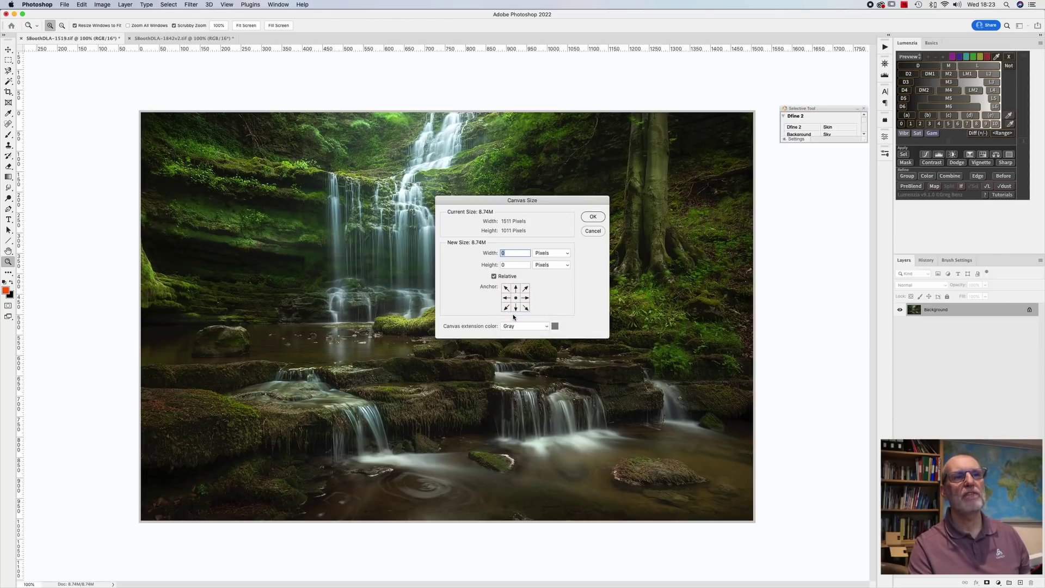
left_click(546, 328)
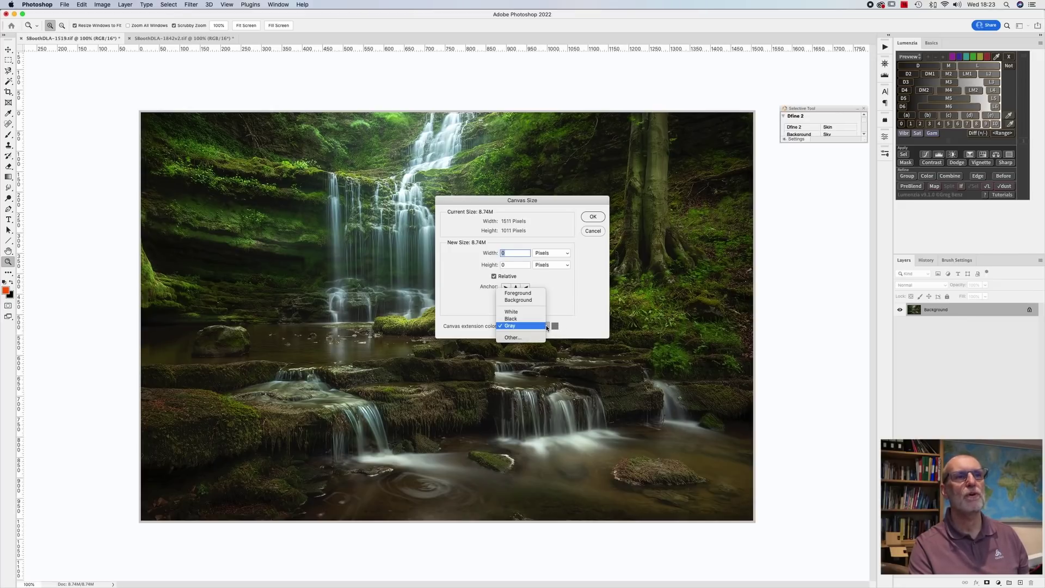
left_click(515, 314)
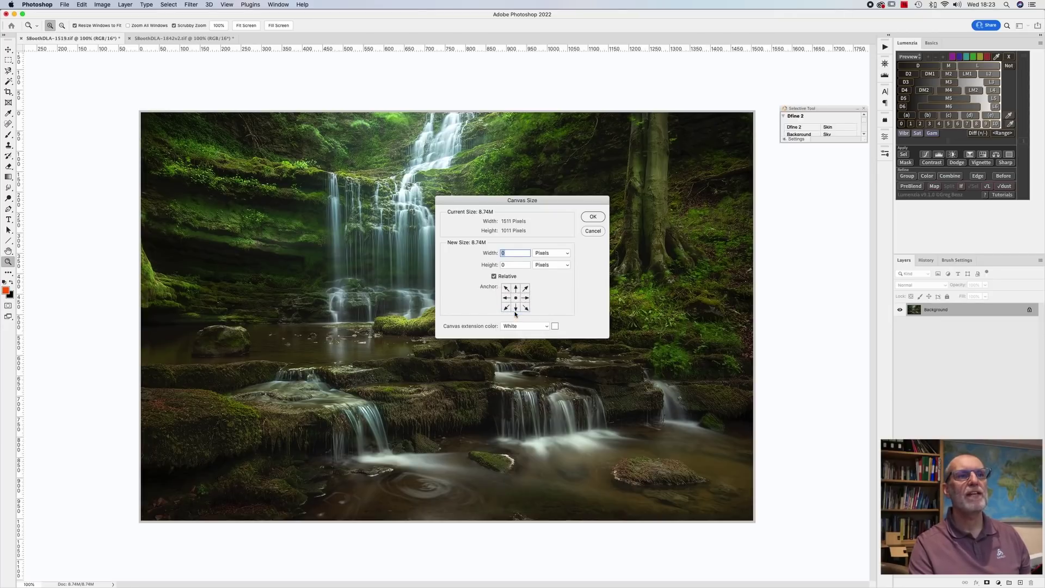
left_click(552, 255)
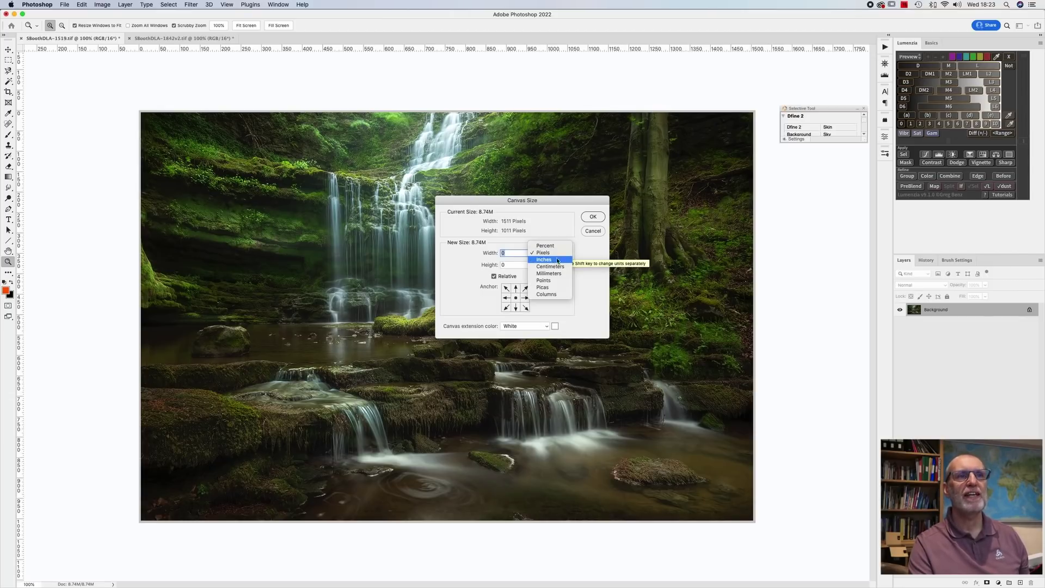
left_click(550, 260)
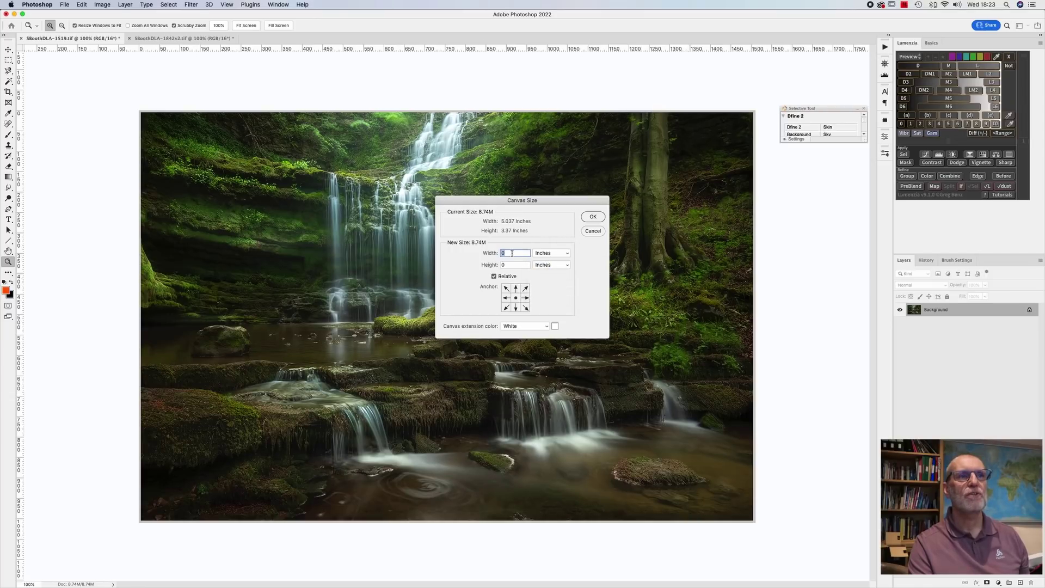
type("1")
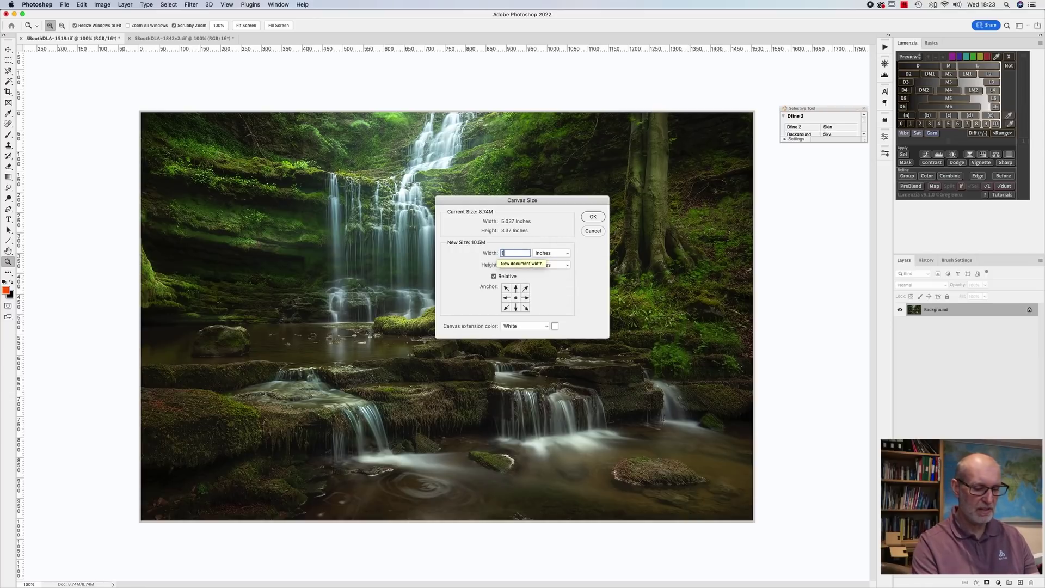
type(".3")
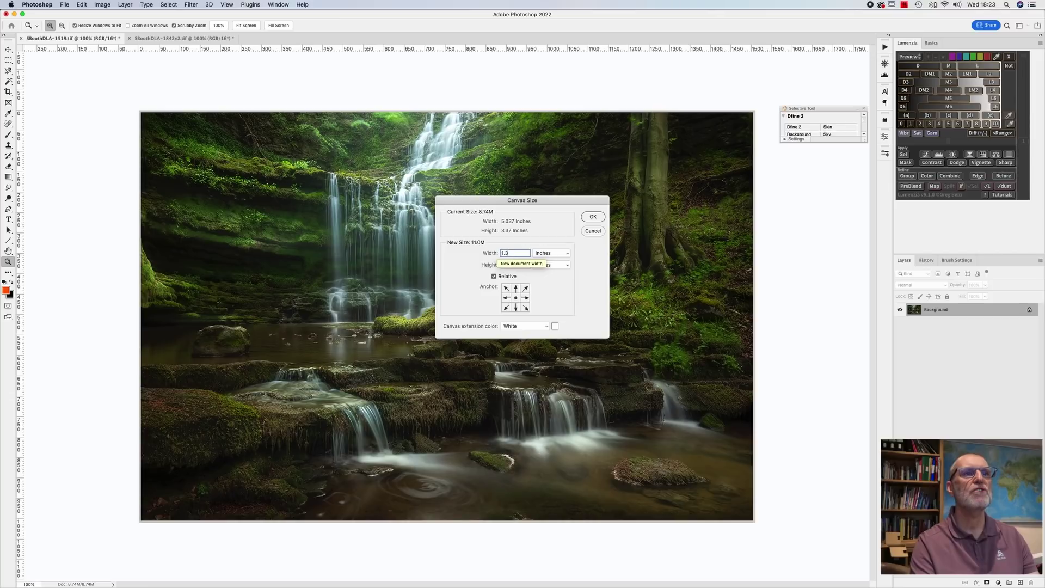
key("Tab")
type("1")
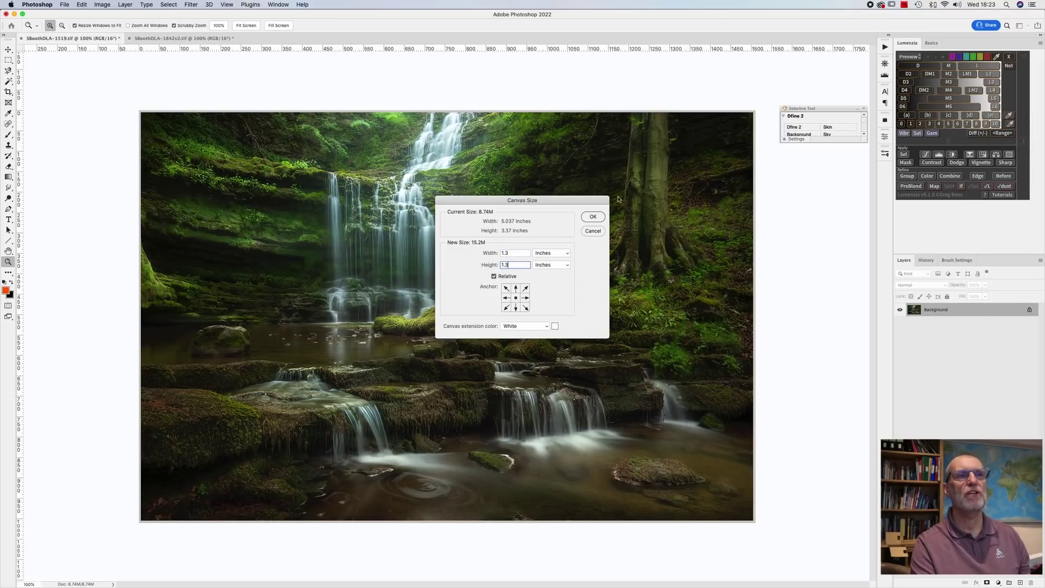
left_click(593, 216)
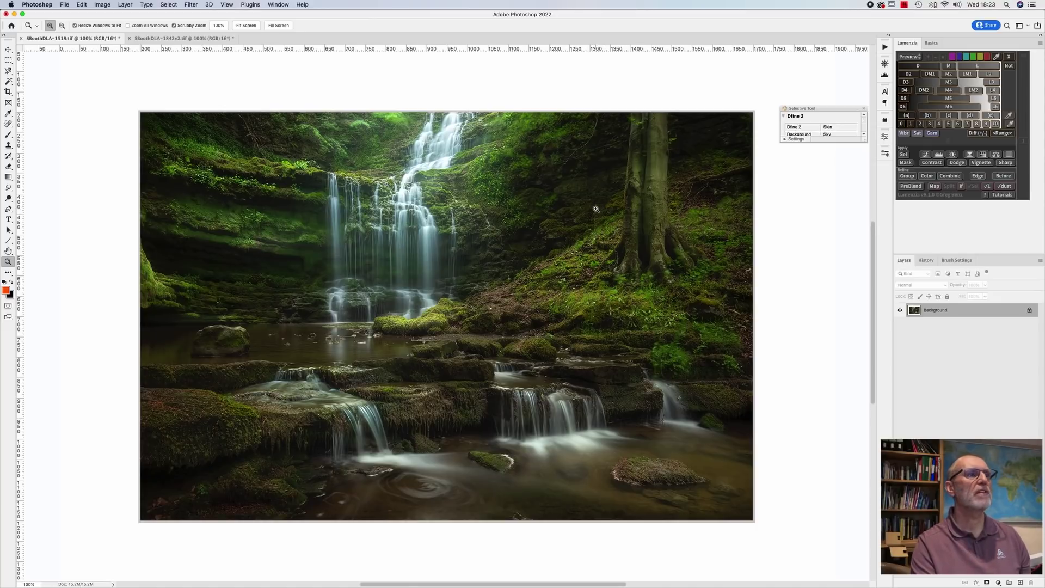
Preview the bordered photo zoomed out in Full Screen Mode, then return to the normal view.
left_click(8, 316)
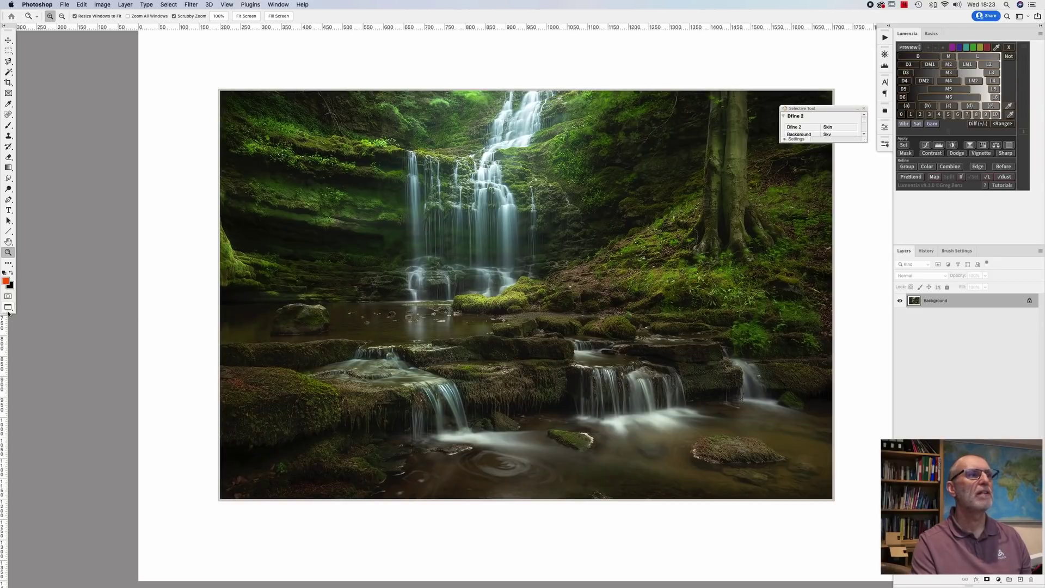
left_click(8, 308)
left_click(578, 215)
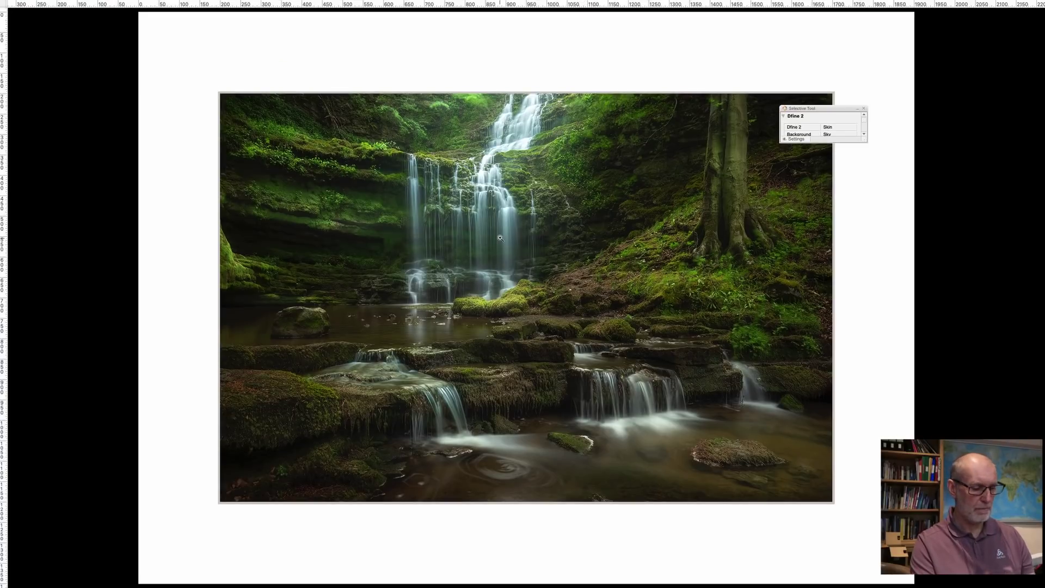
left_click(501, 238, "alt")
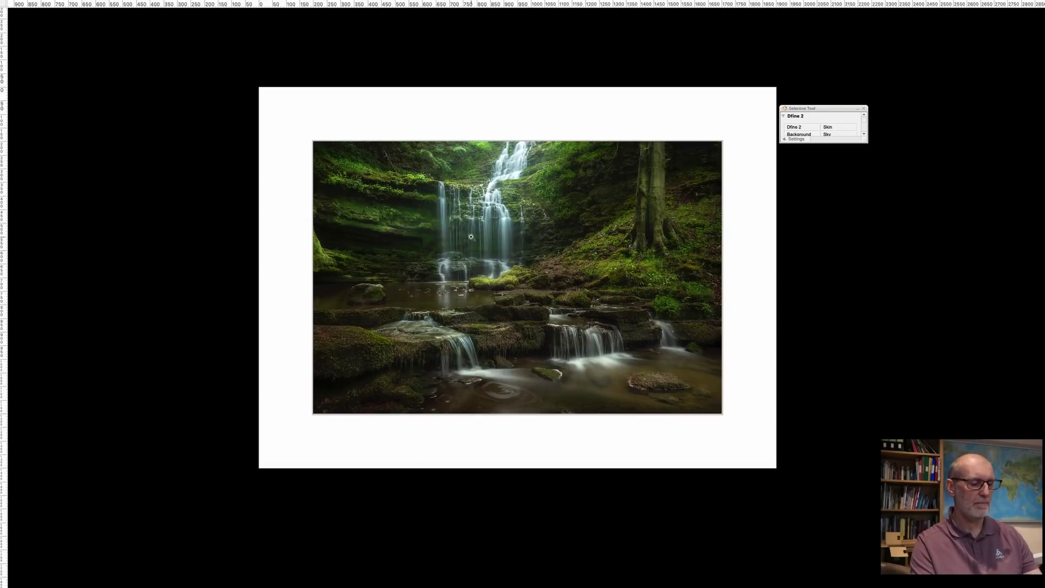
key("f")
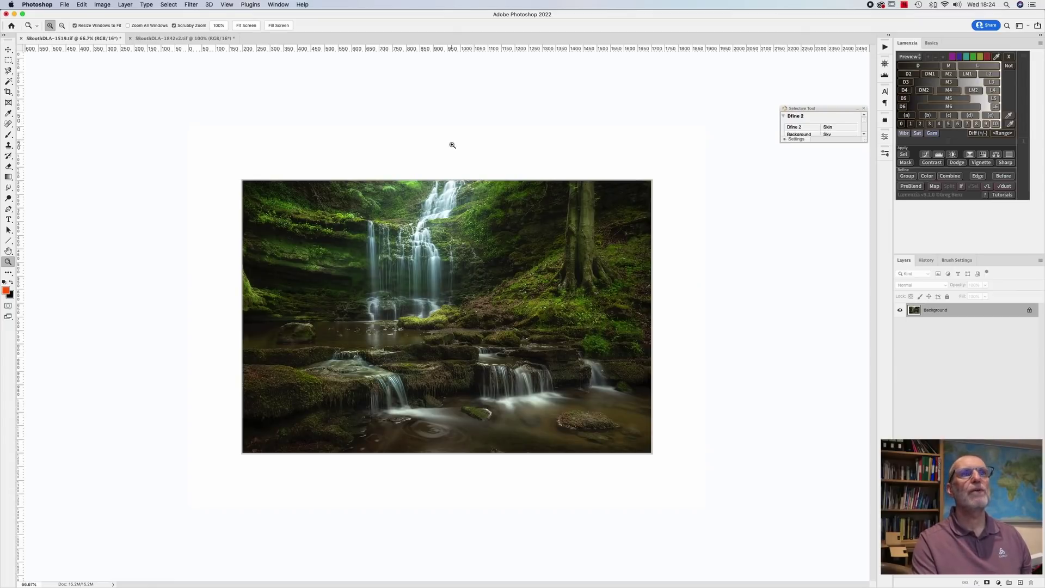
Revert via the History panel to the Image Size state, viewed at 100%.
left_click(928, 260)
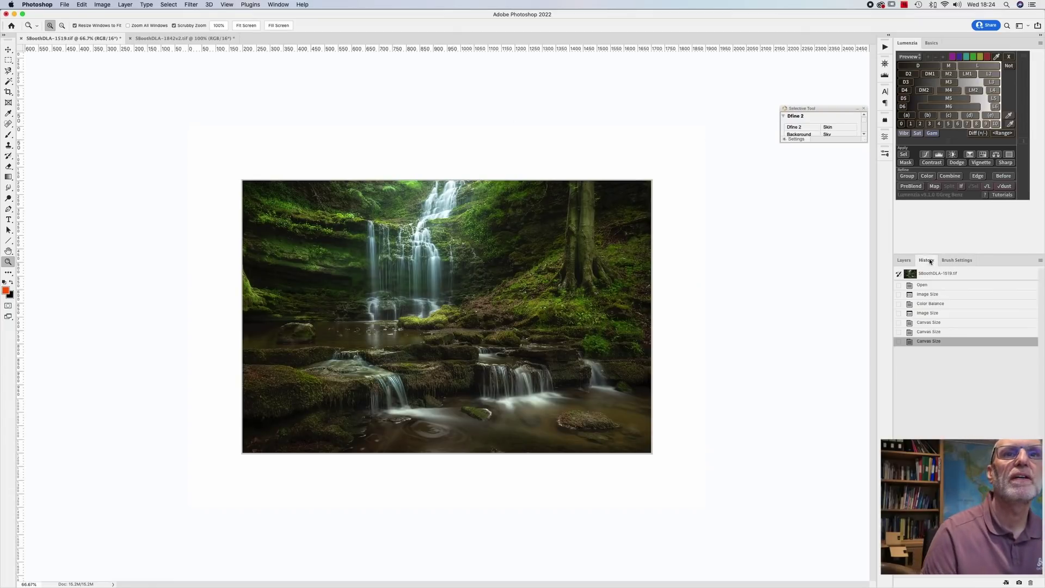
left_click(939, 275)
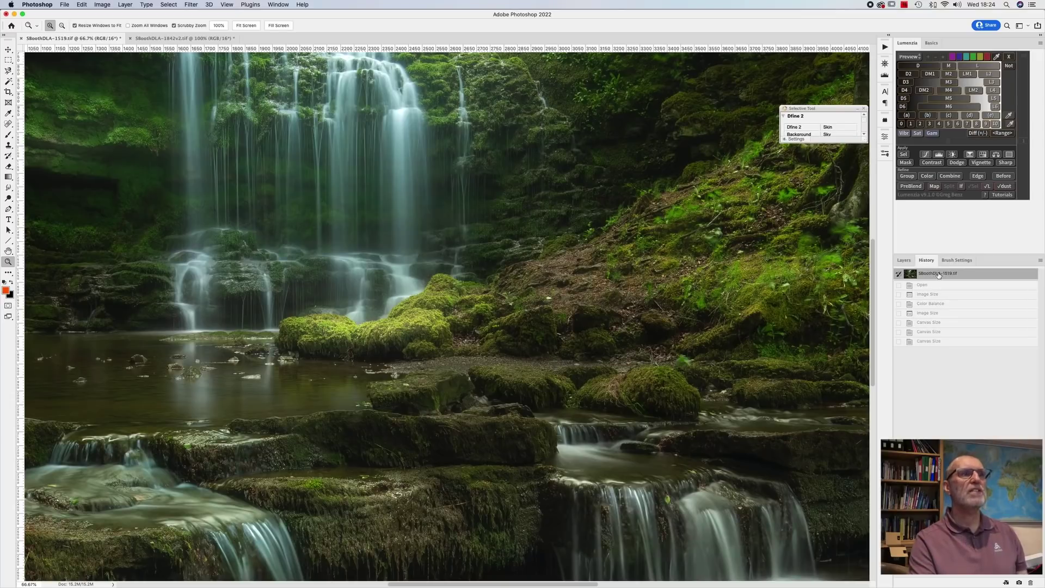
left_click(219, 25)
left_click(272, 25)
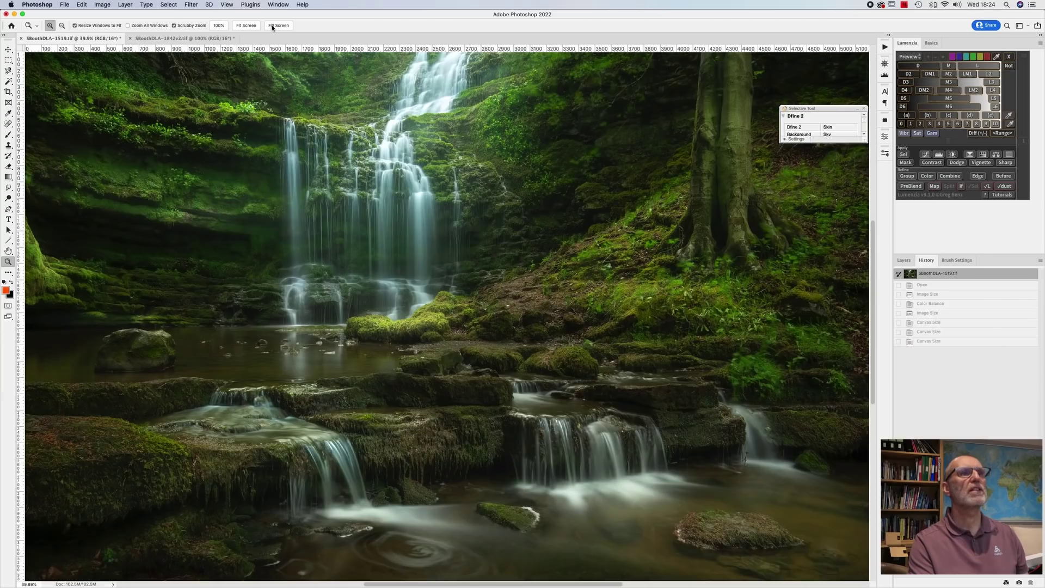
left_click(929, 294)
left_click(218, 25)
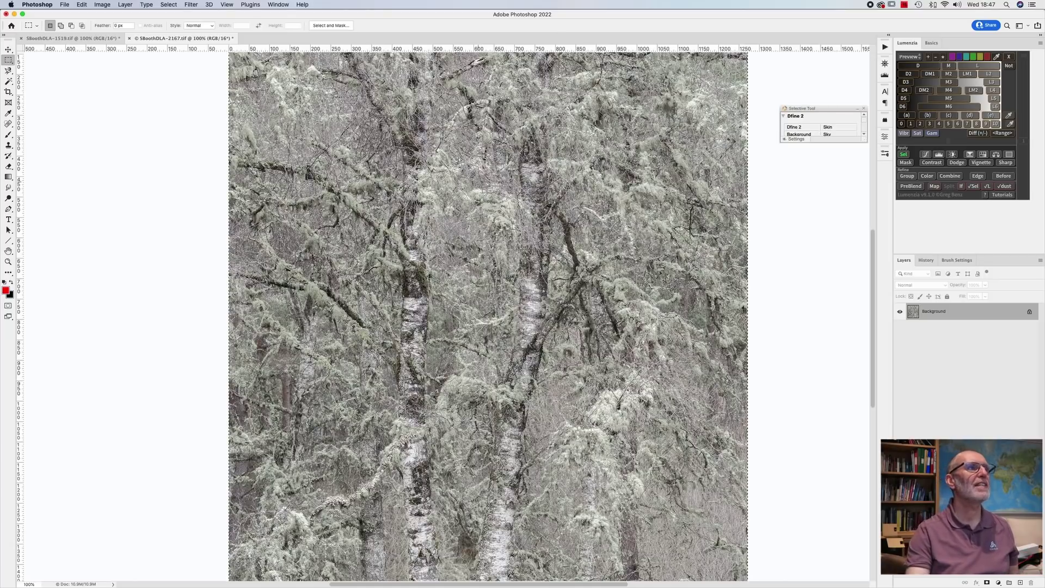
Deselect in the lichen-forest photo by clicking the pasteboard with the Rectangular Marquee.
left_click(201, 66)
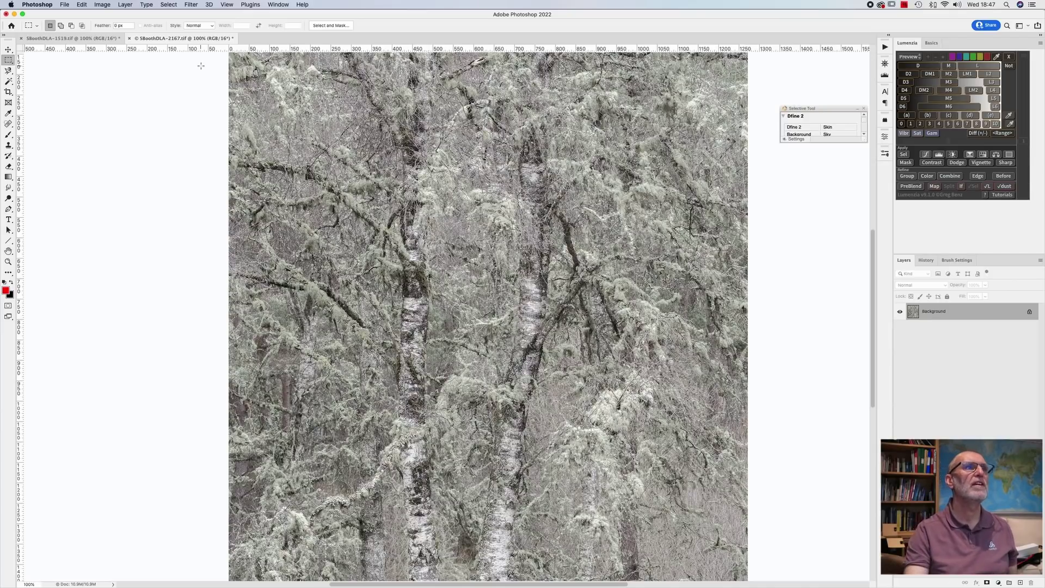
scroll(213, 81, "left", 4)
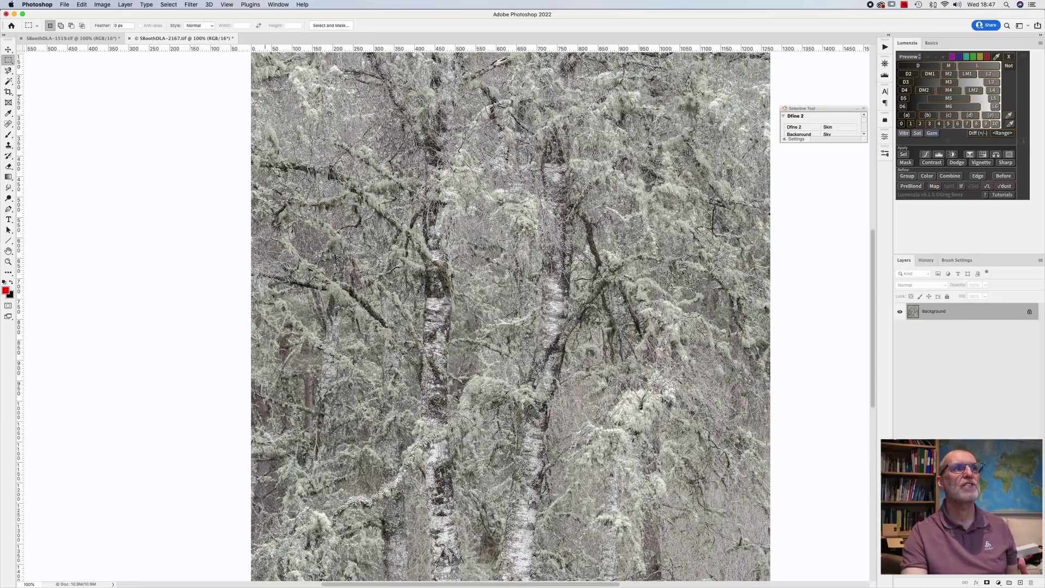
scroll(213, 82, "right", 6)
Check the photo's Image Size dialog and close it unchanged.
left_click(97, 5)
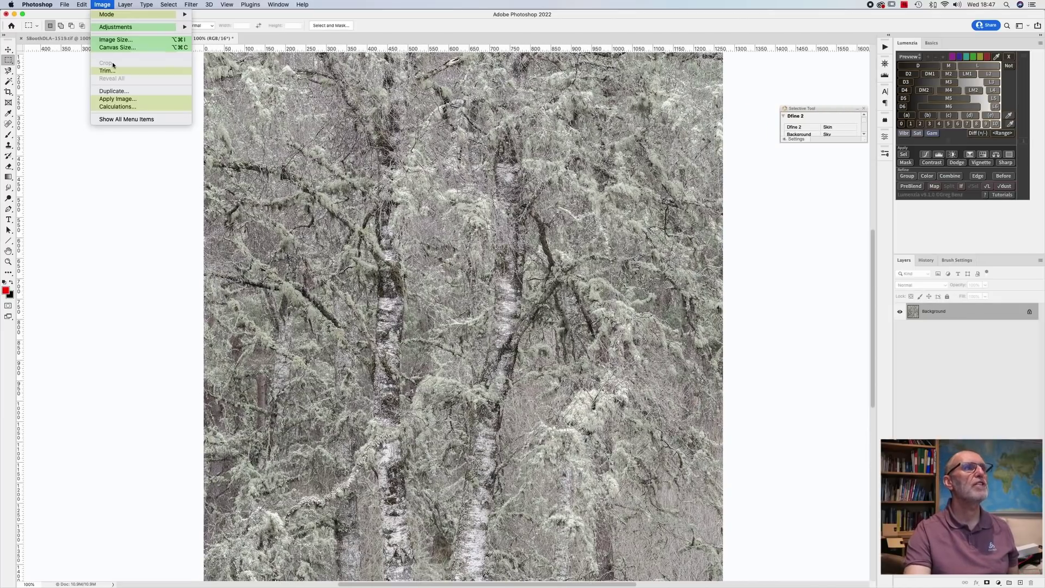
left_click(111, 41)
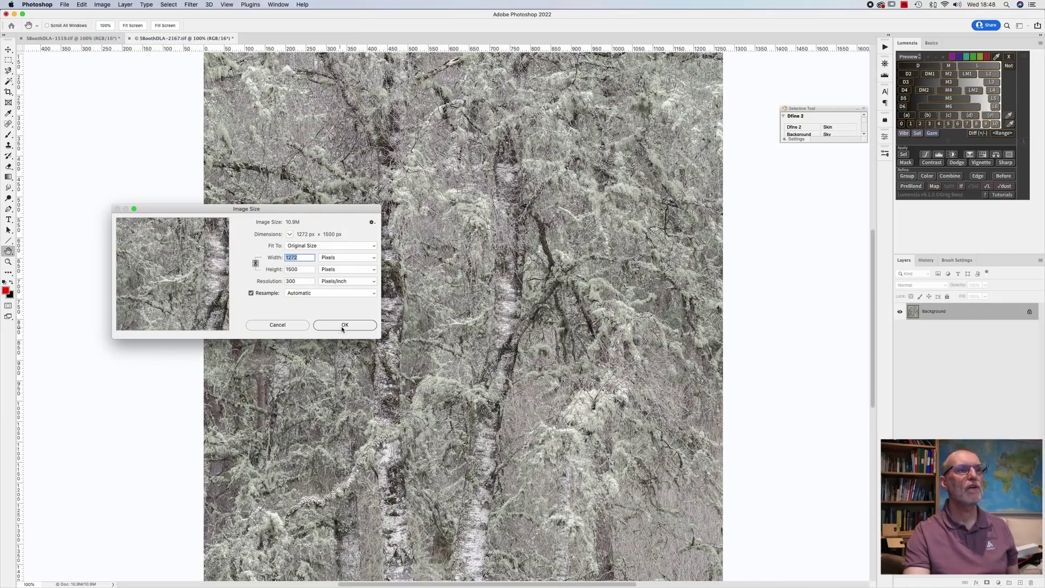
left_click(291, 325)
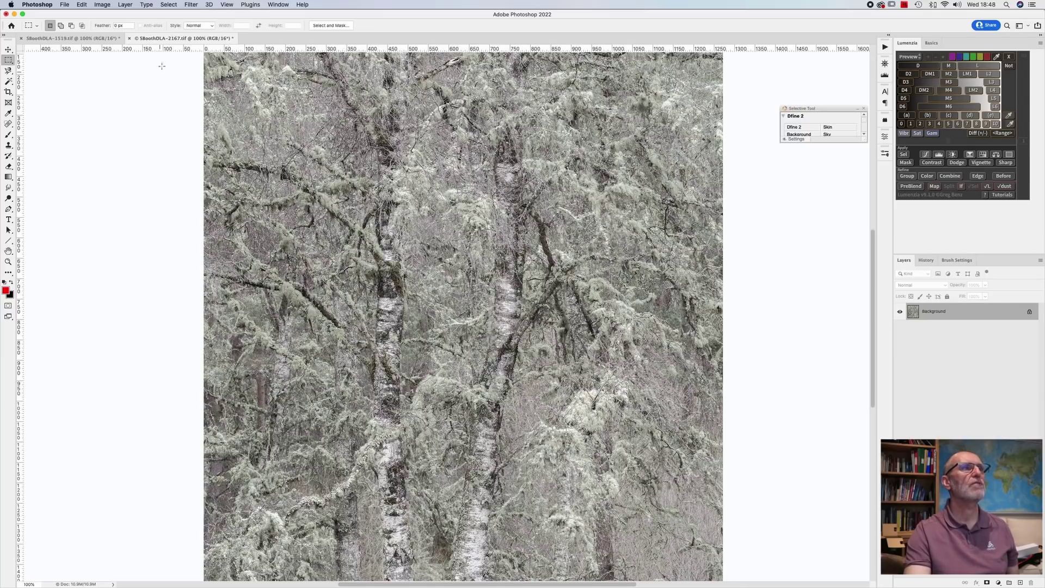
Create a new document from the Custom 1280 × 1920 px preset.
left_click(65, 5)
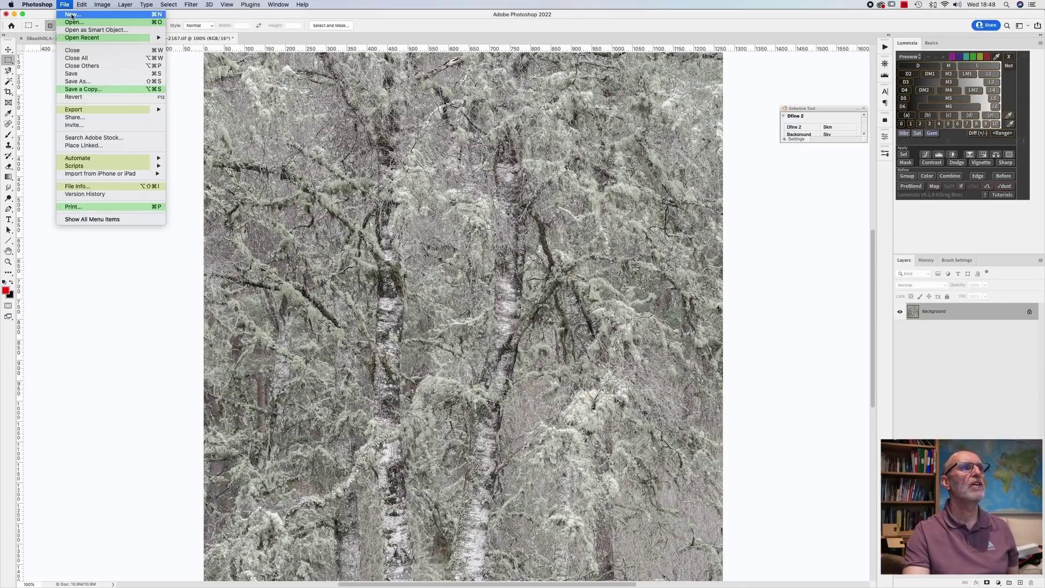
left_click(65, 5)
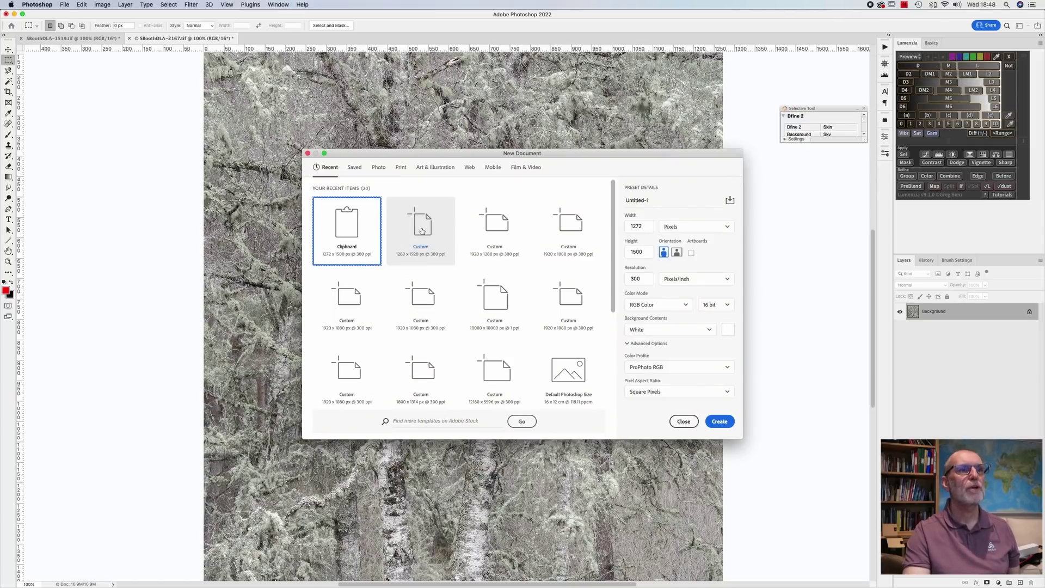
left_click(423, 229)
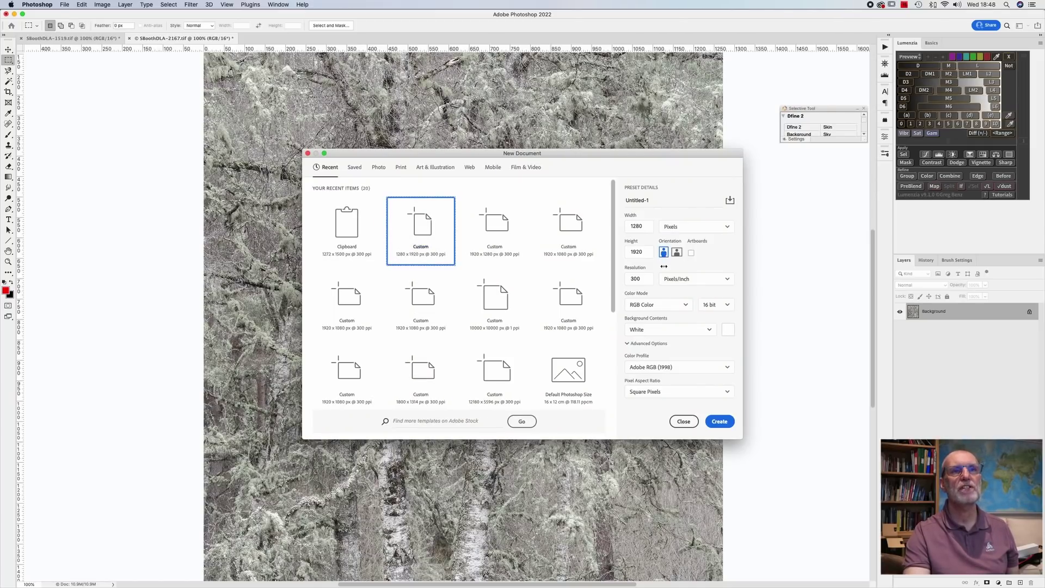
left_click(719, 422)
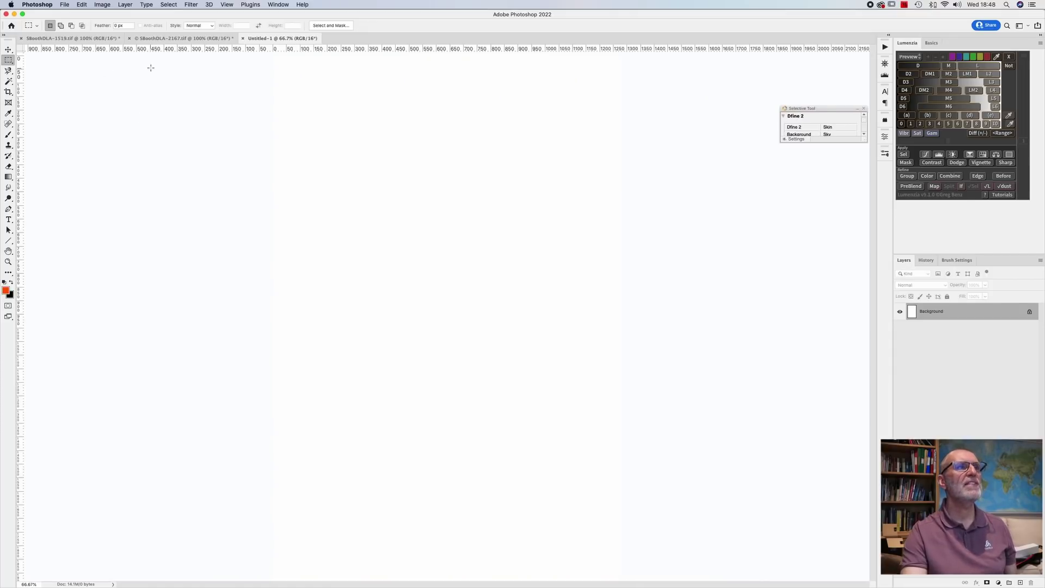
Copy the whole lichen-forest photo and paste it into Untitled-1 as Layer 1.
left_click(179, 38)
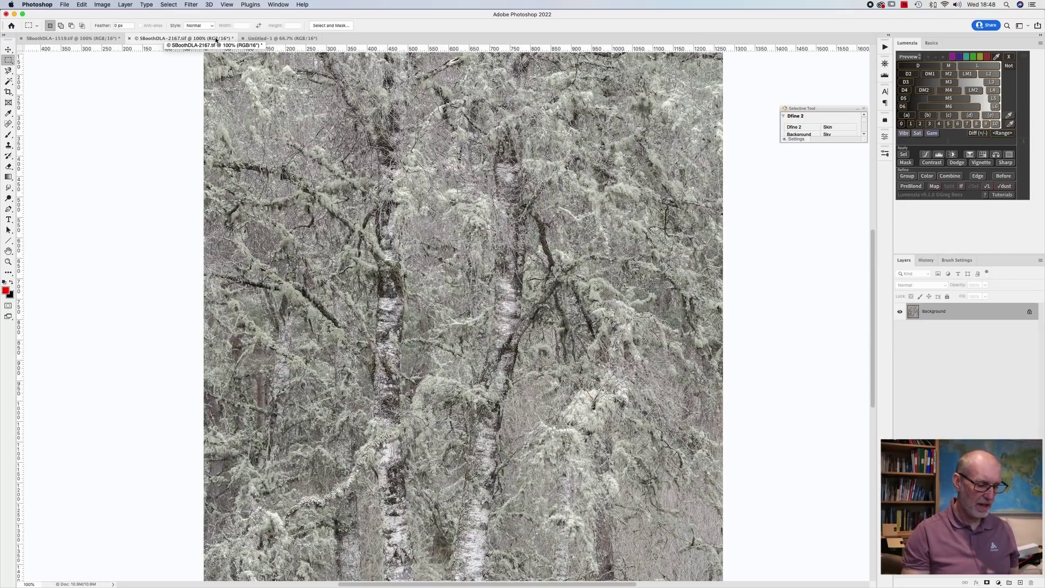
key("super+a")
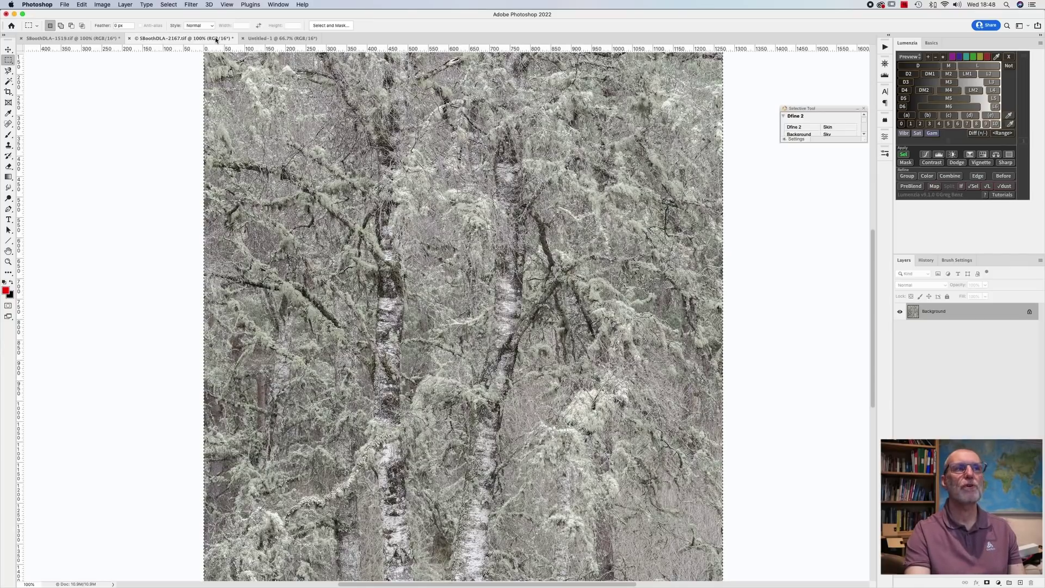
left_click(259, 40)
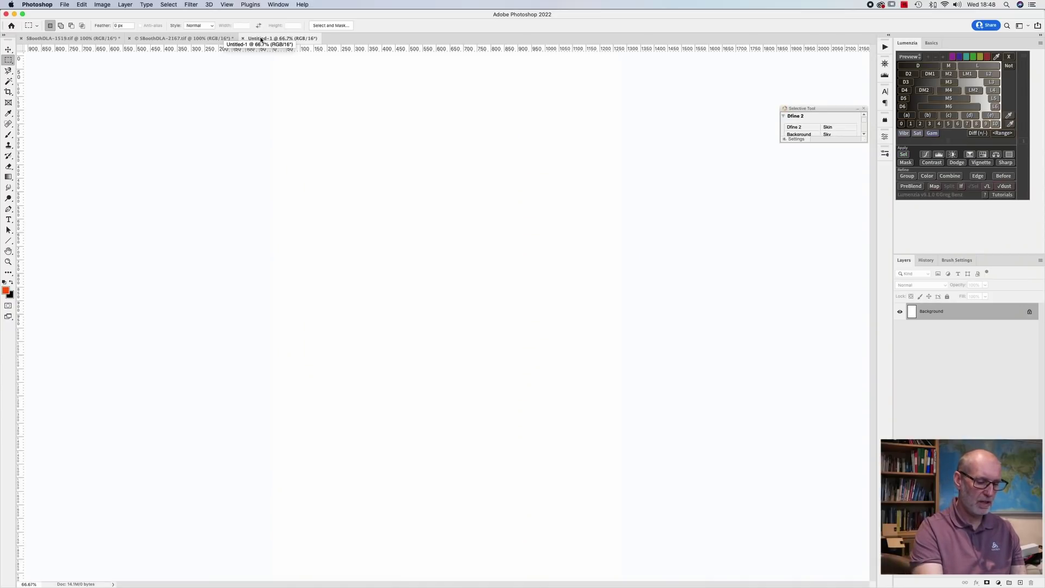
key("super+v")
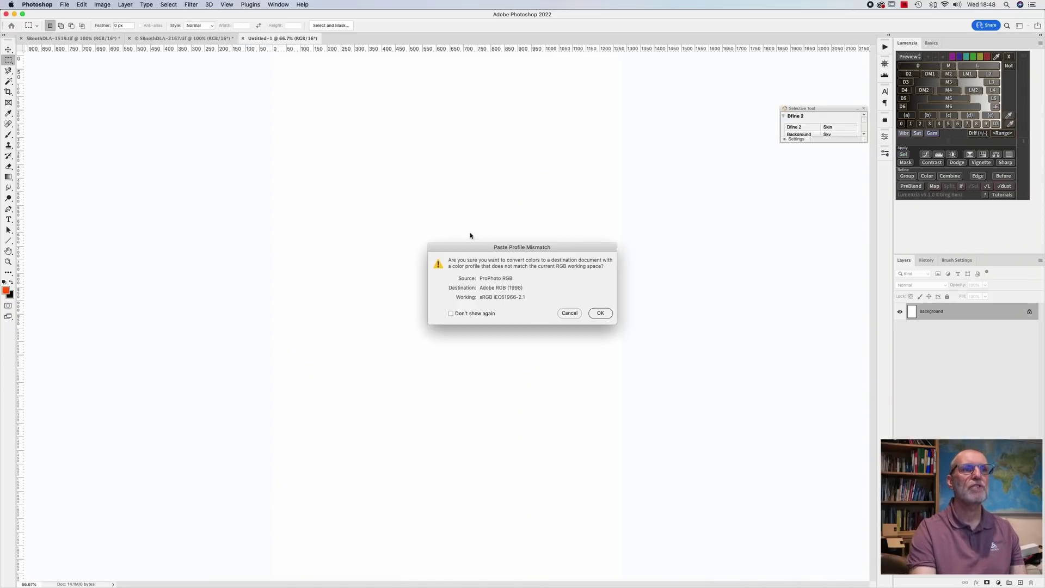
left_click(600, 313)
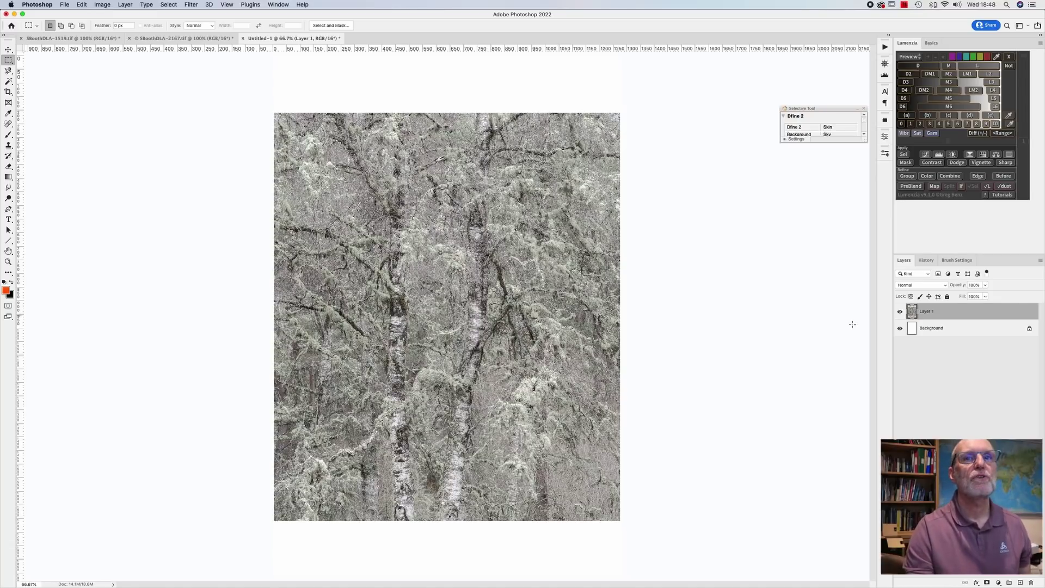
left_click(900, 312)
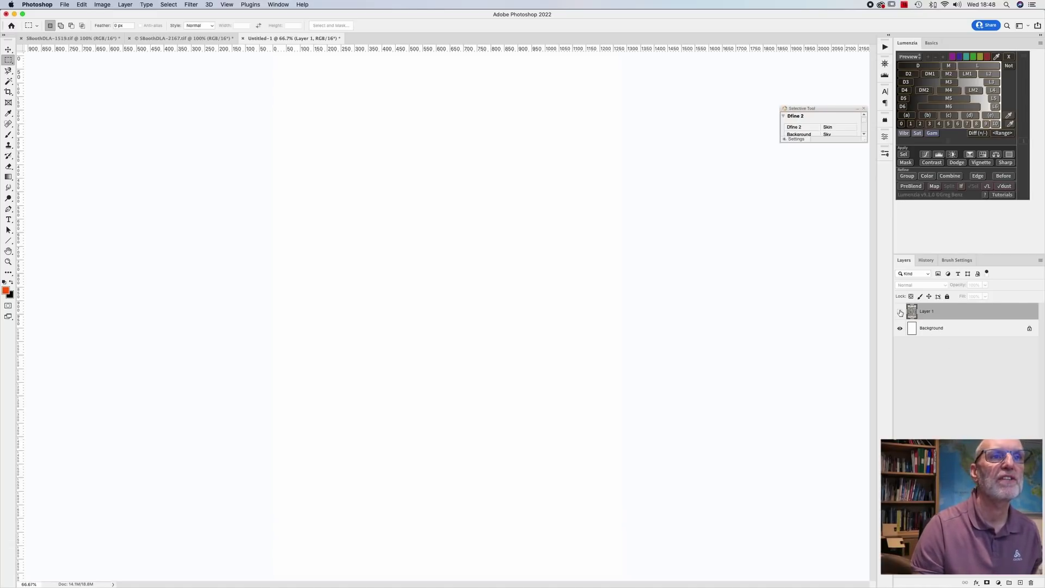
left_click(900, 312)
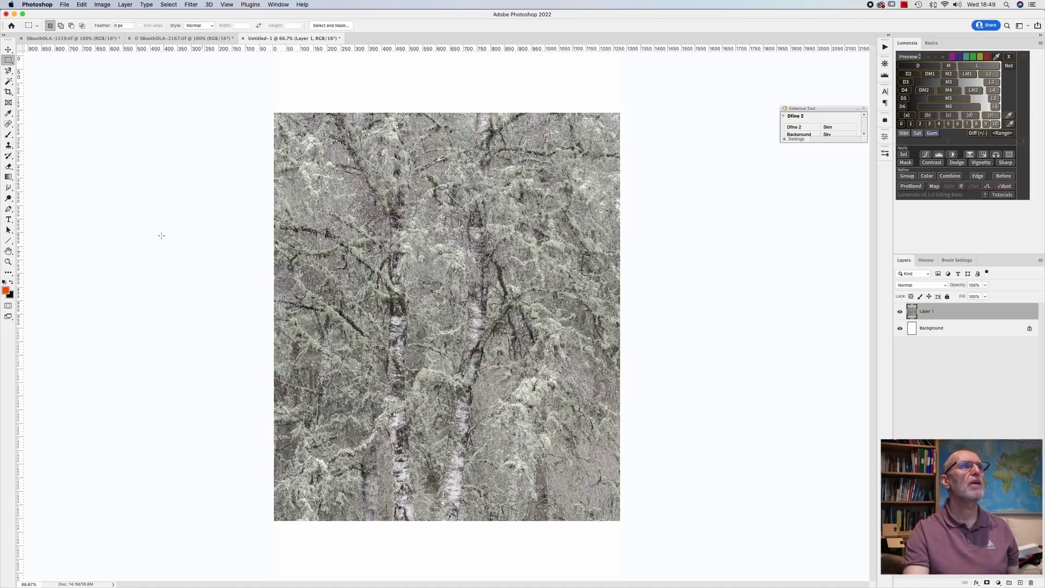
Scale Layer 1 to 77.02% and place it centred horizontally, high on the canvas.
left_click(82, 4)
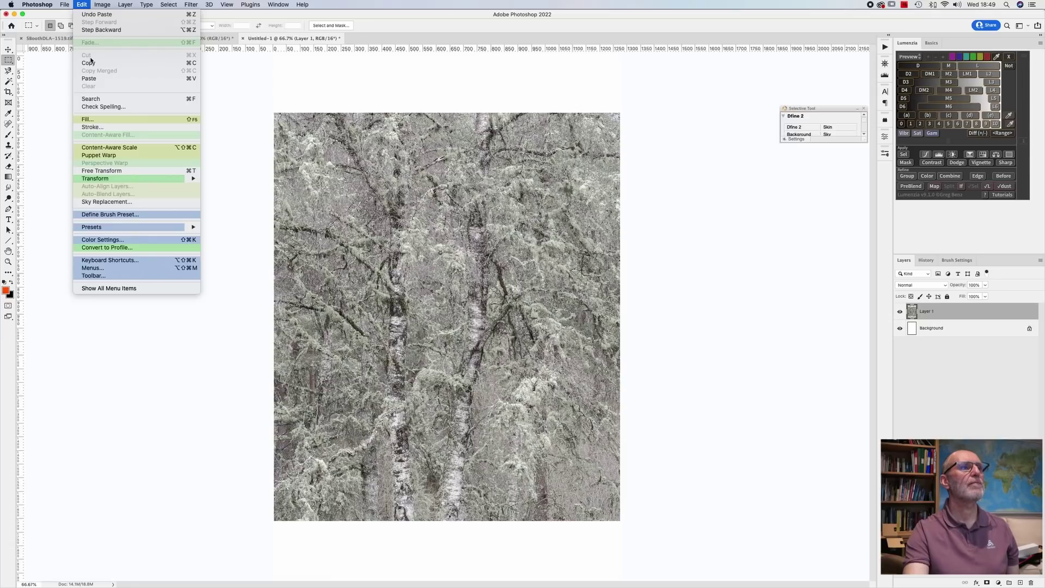
mouse_move(163, 178)
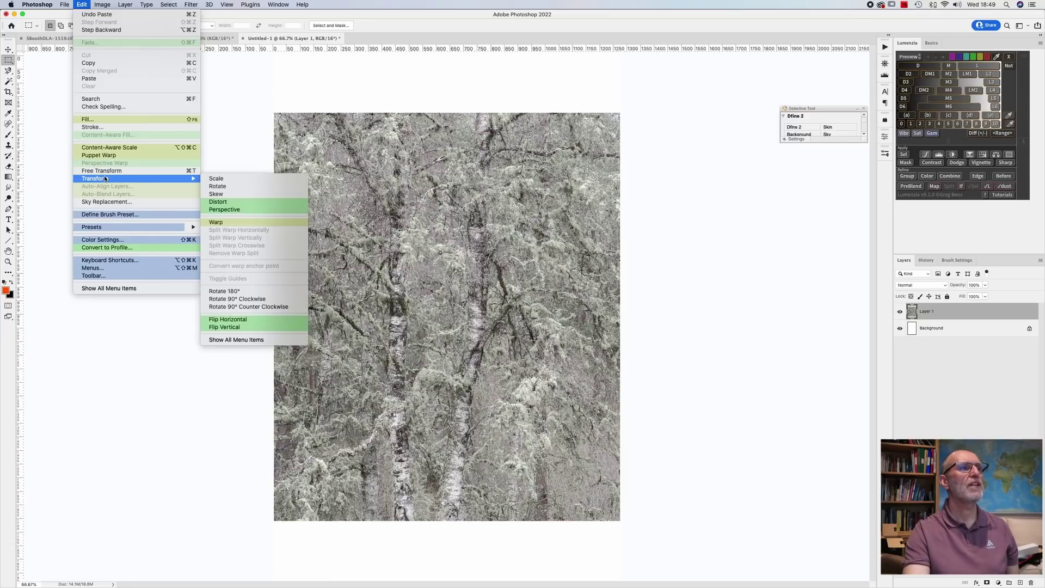
left_click(230, 178)
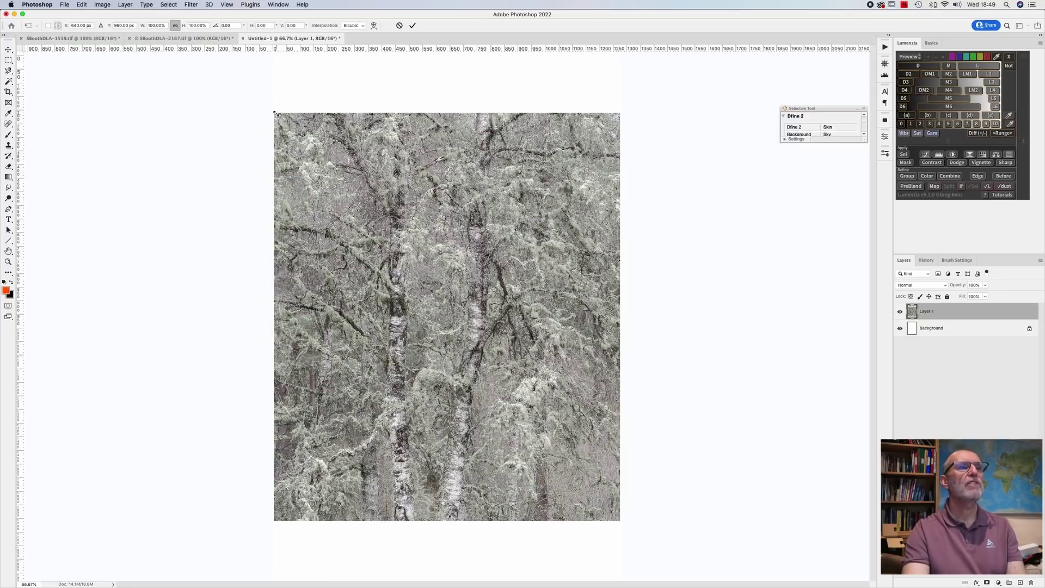
left_click_drag(276, 114, 350, 210)
left_click_drag(467, 299, 438, 192)
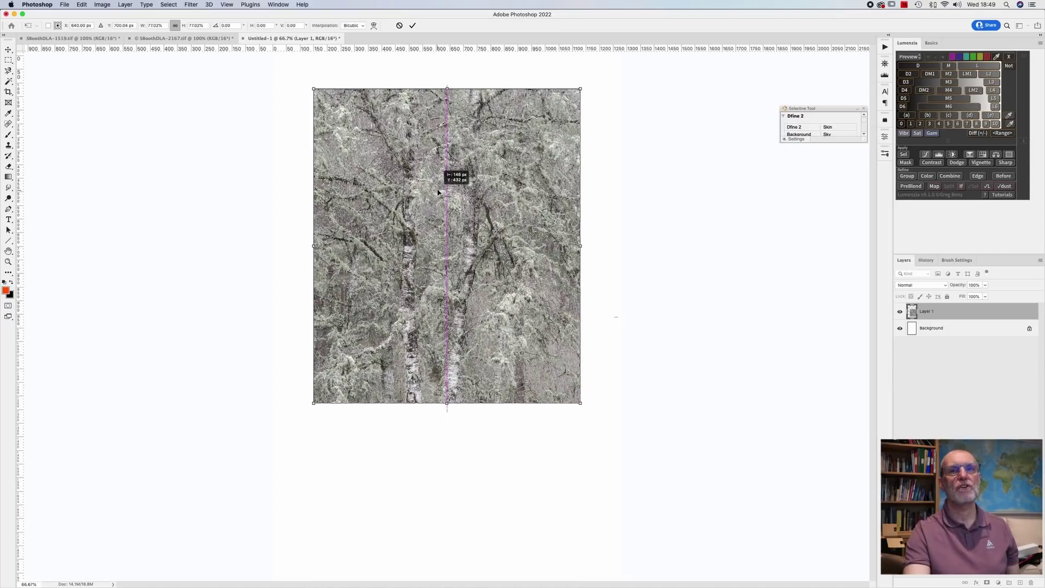
left_click_drag(438, 191, 437, 191)
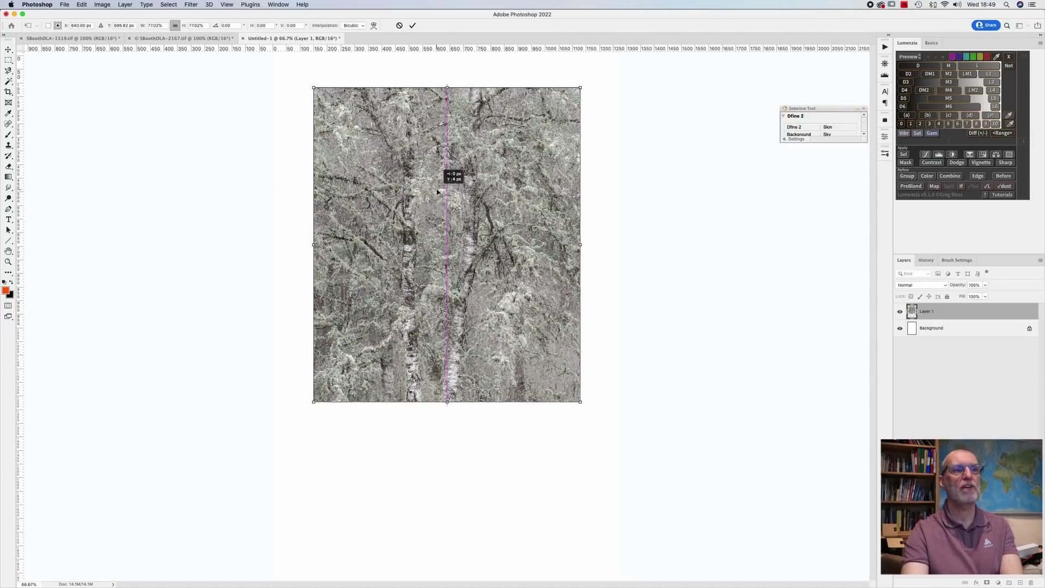
mouse_move(437, 192)
left_mouse_down()
mouse_move(434, 266)
mouse_move(434, 198)
left_mouse_up()
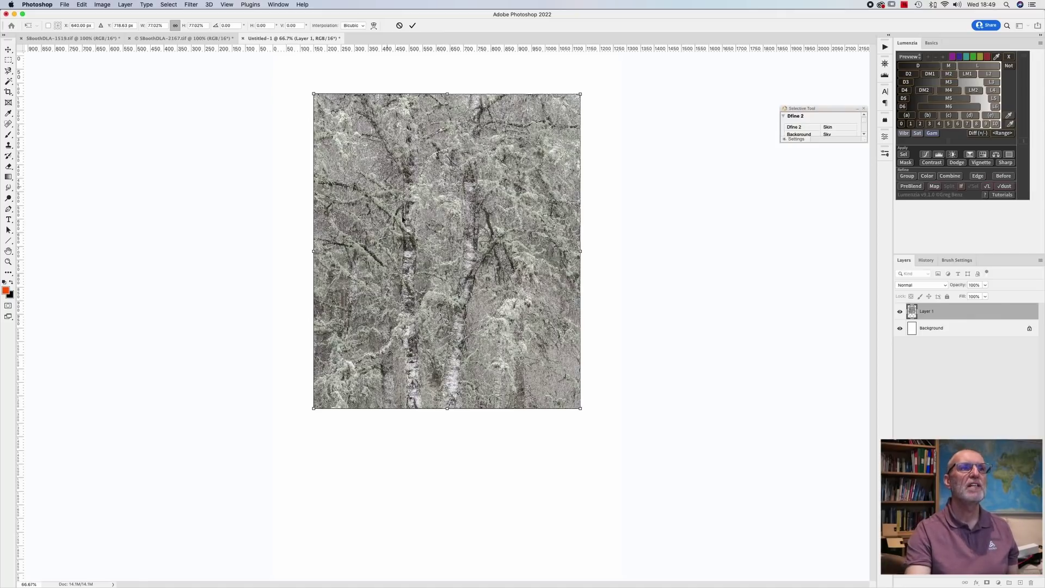
key("m")
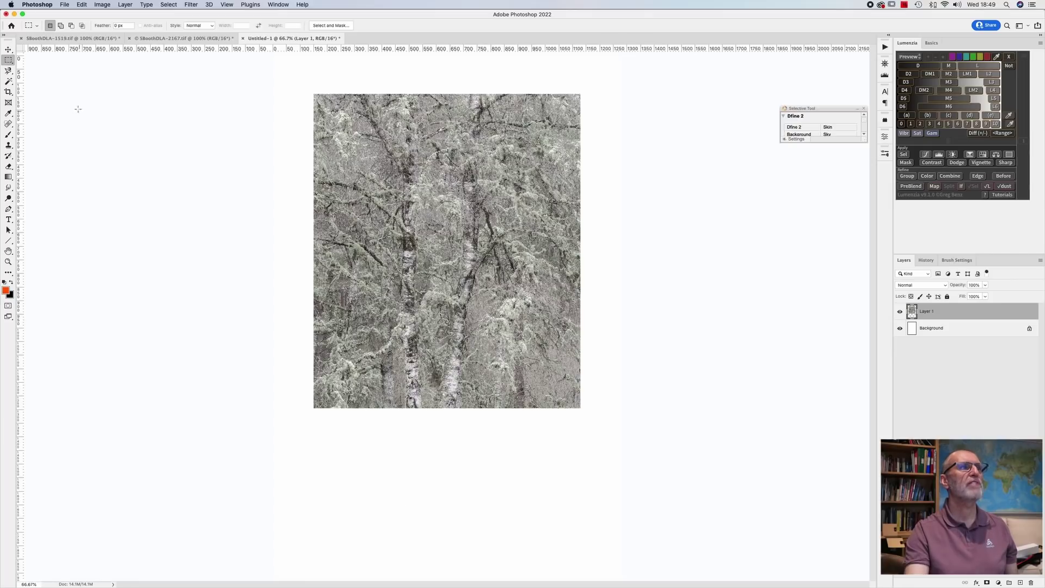
Crop the canvas shorter from the bottom so the photo sits high.
left_click(8, 92)
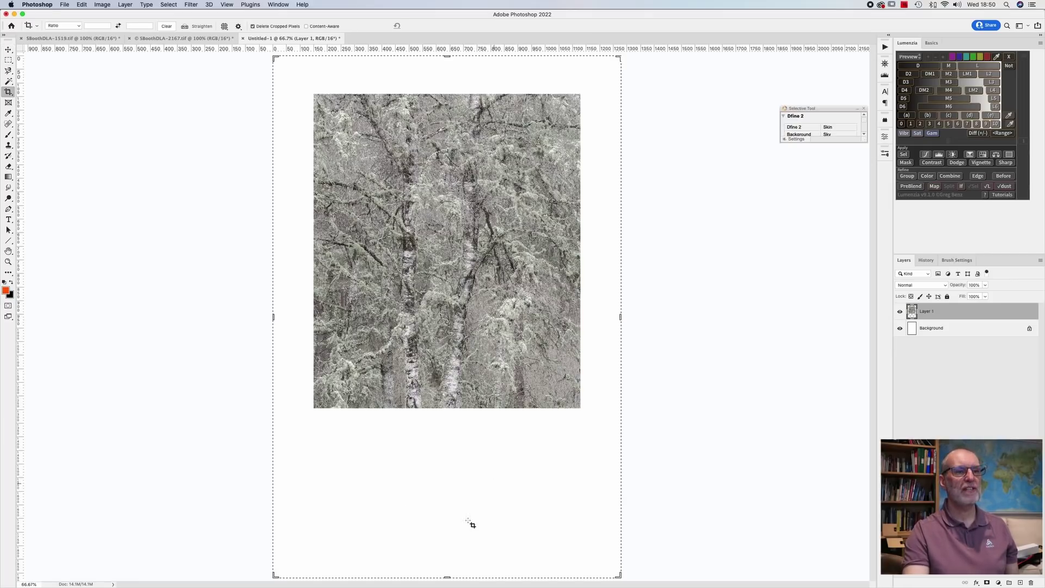
left_click_drag(448, 576, 449, 524)
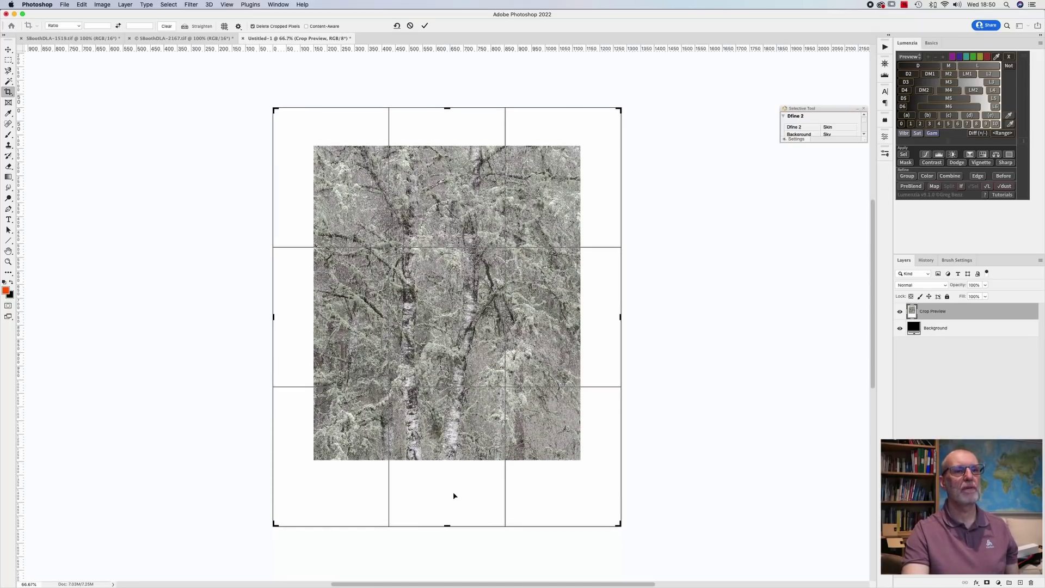
key("Return")
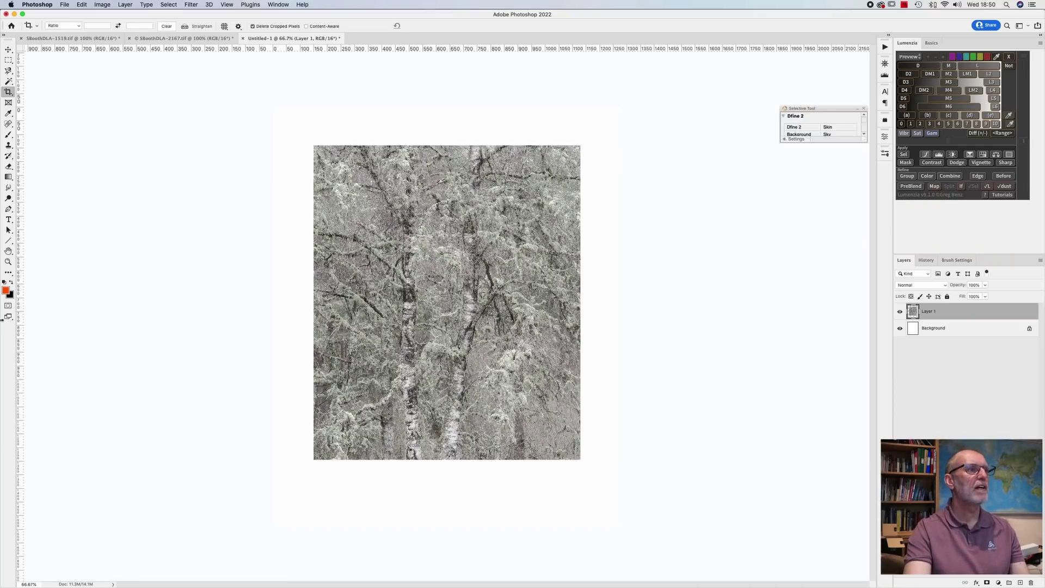
Preview the mounted photo in full screen, then return to the standard view.
left_click(8, 316)
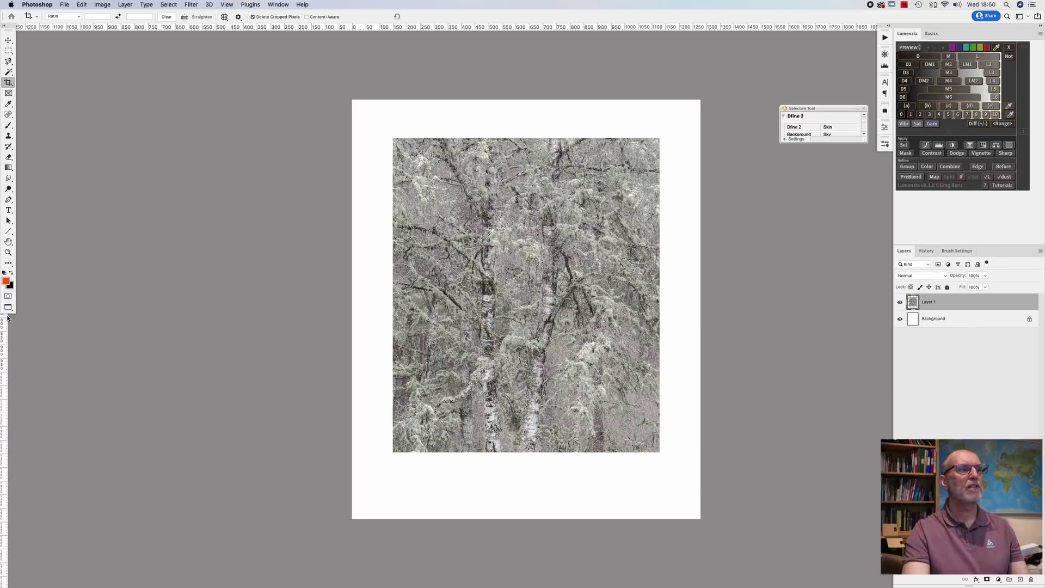
left_click(8, 308)
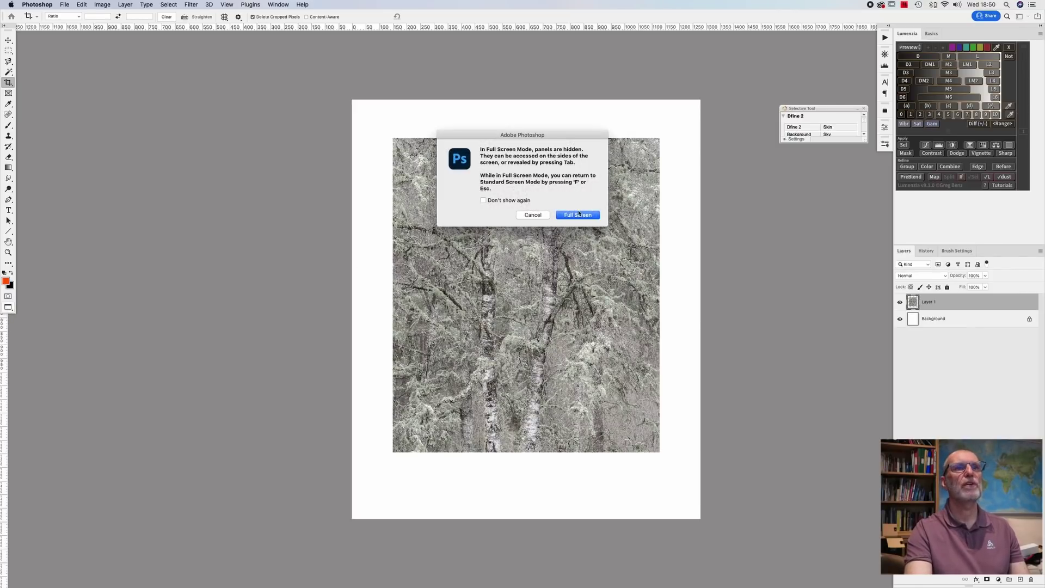
left_click(579, 215)
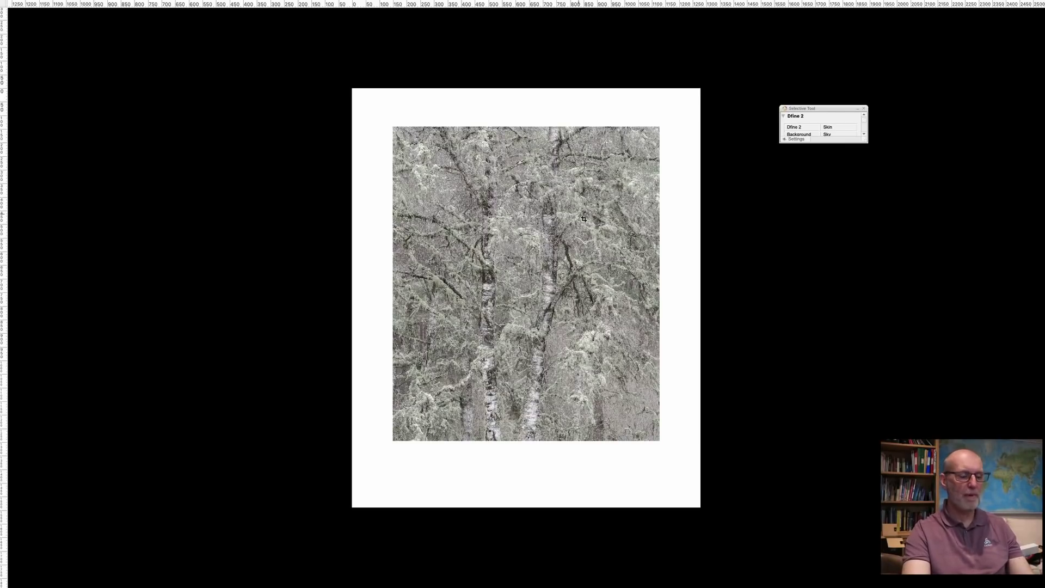
key("f")
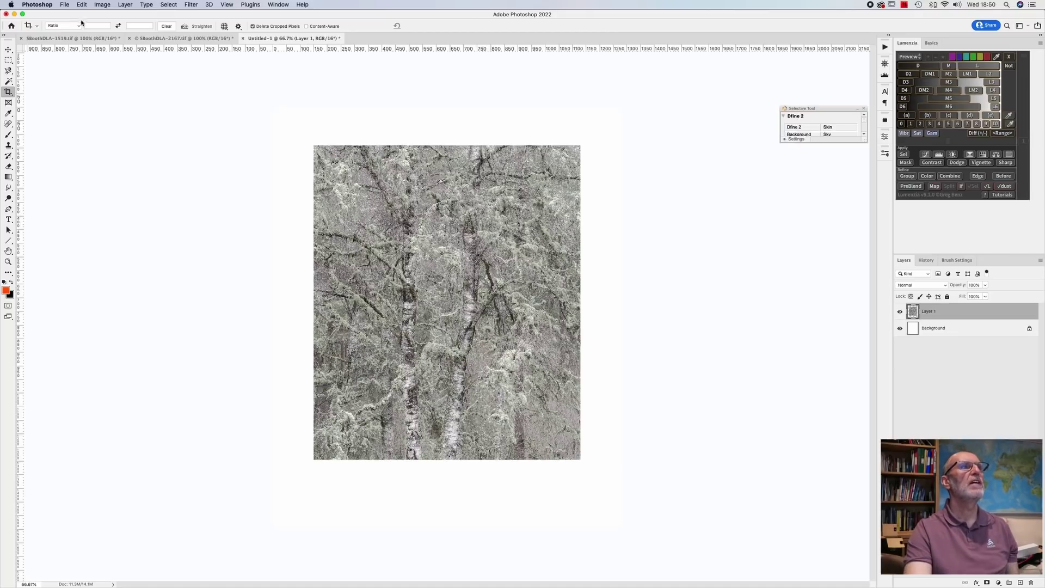
Add a Stroke layer style to the forest photo and set its colour to light grey c7c5c5.
left_click(124, 5)
mouse_move(133, 46)
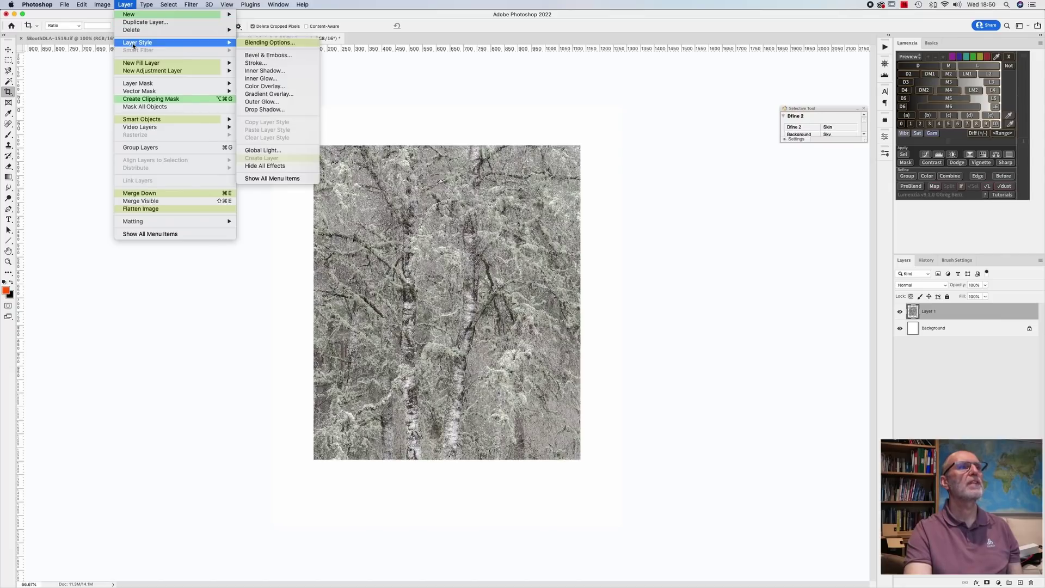
left_click(255, 65)
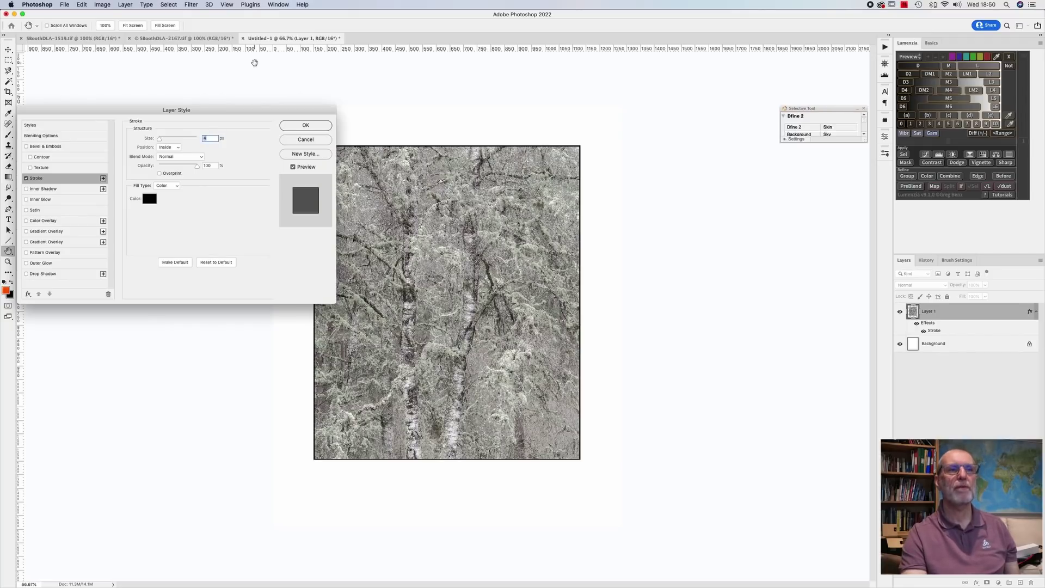
left_click(150, 199)
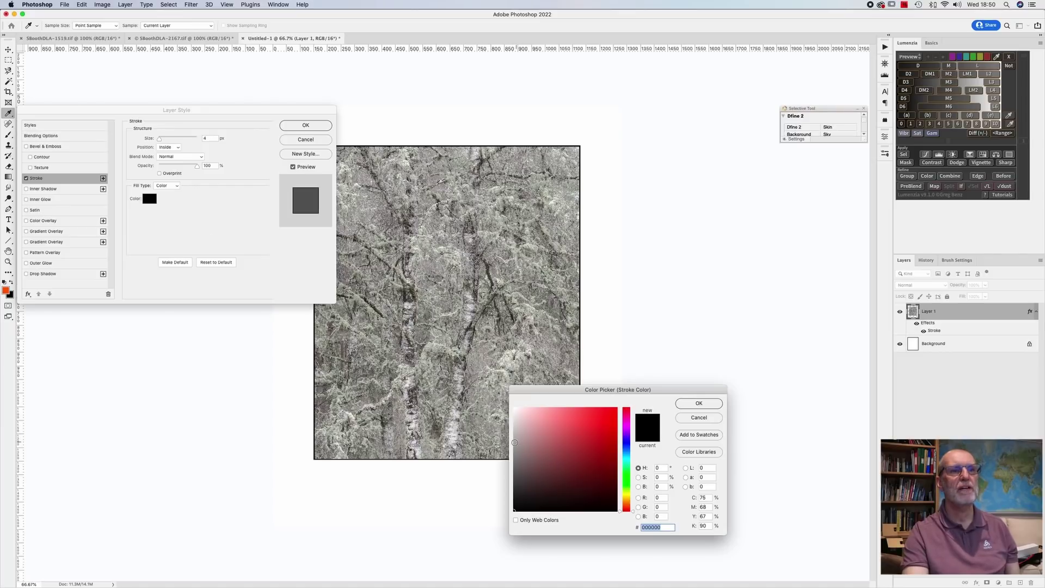
left_click(515, 435)
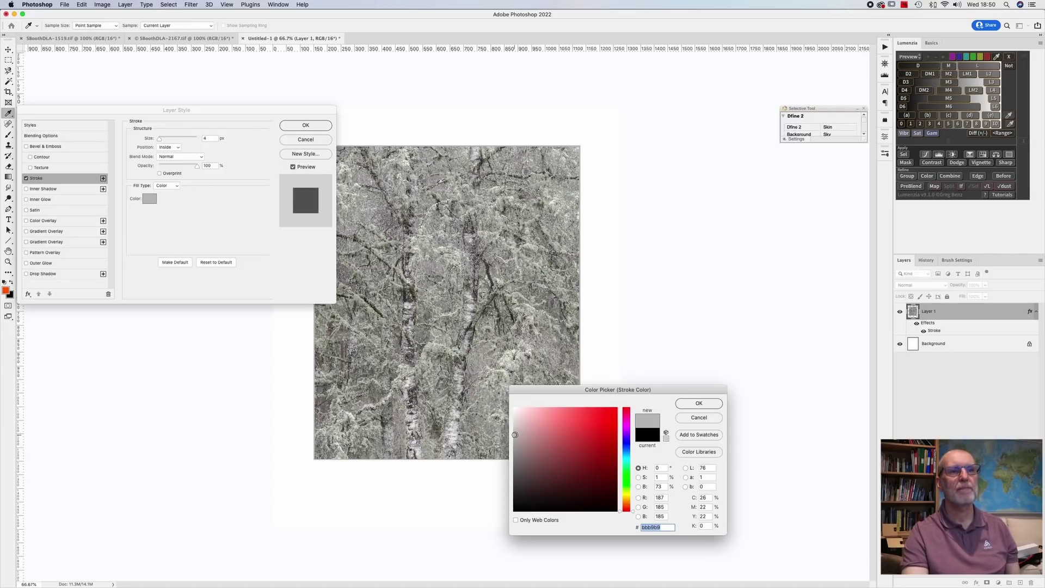
left_click(515, 430)
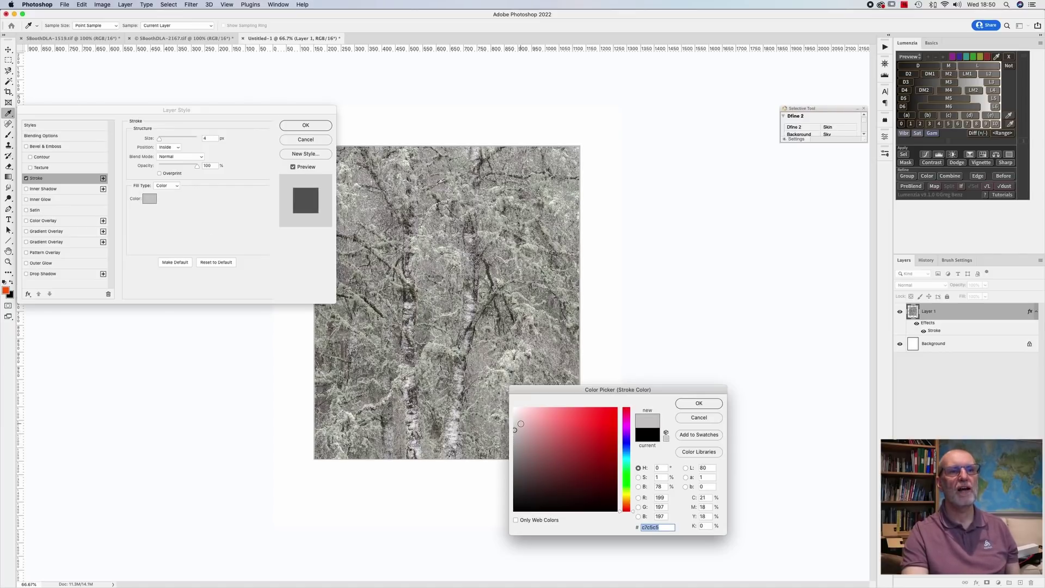
left_click(699, 404)
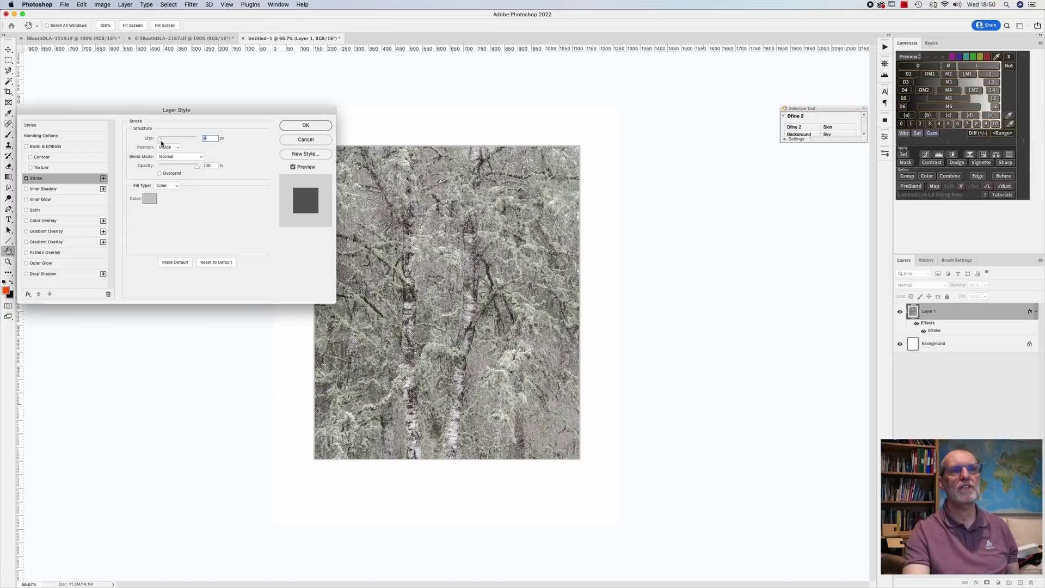
Set the stroke size to 9 px with position Inside, and apply it.
left_click_drag(162, 143, 163, 141)
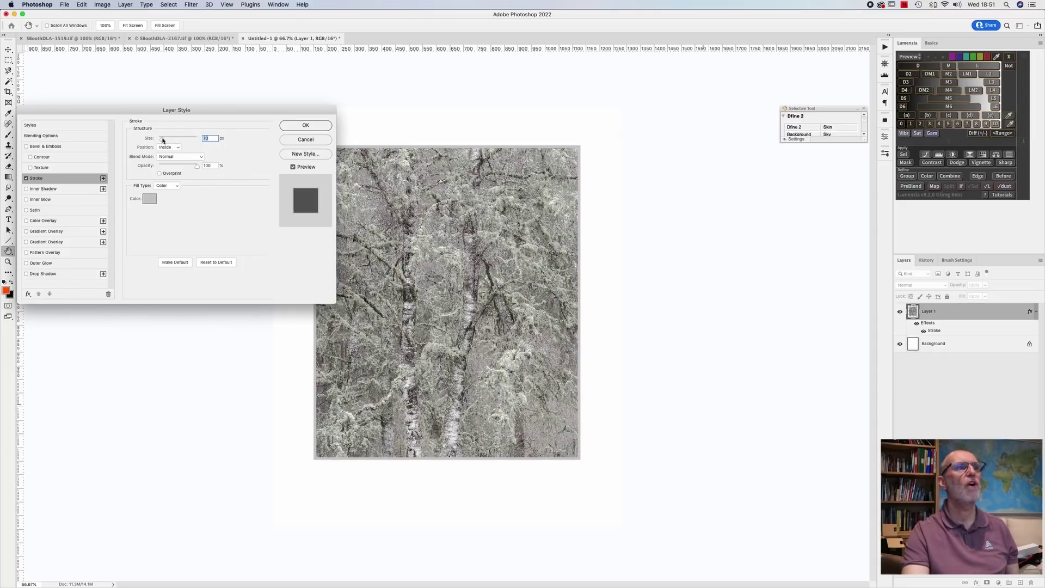
key("Down")
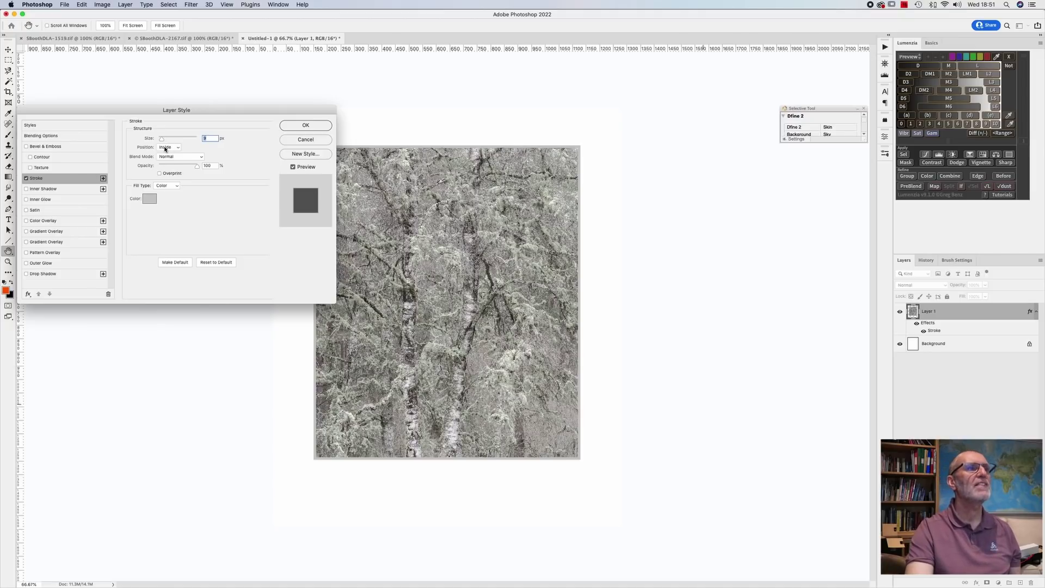
left_click(177, 148)
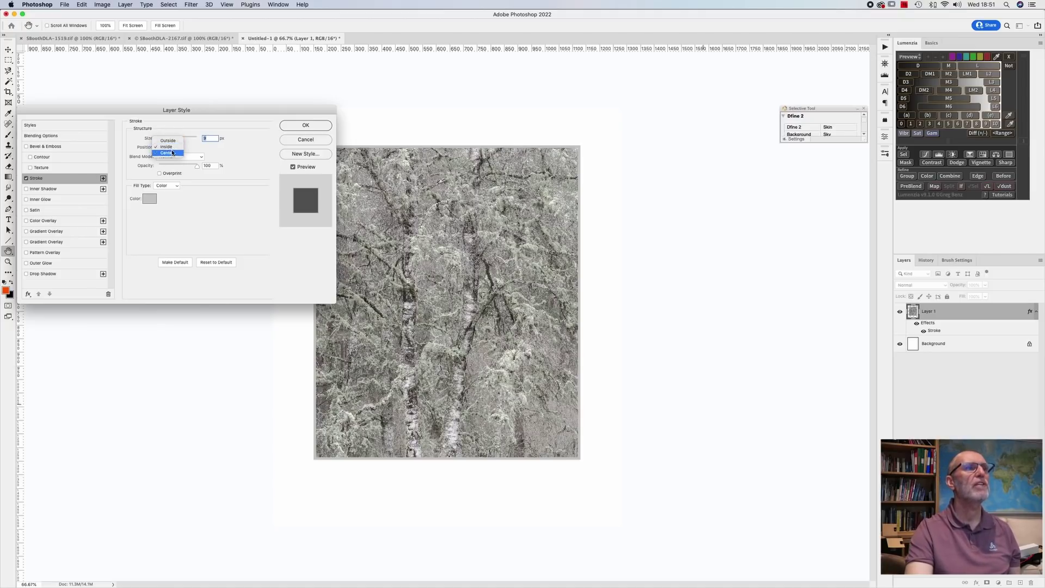
left_click(168, 140)
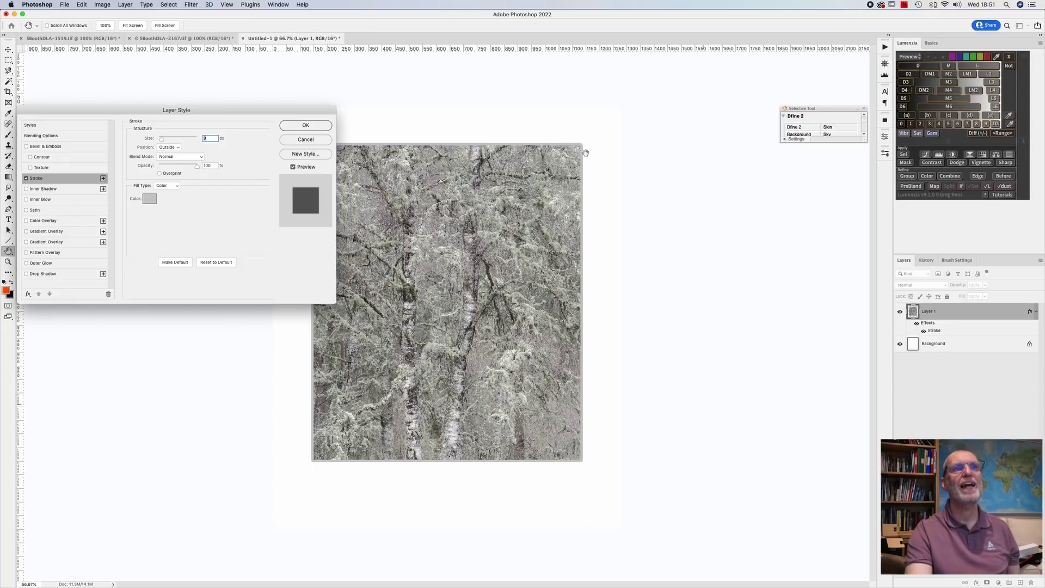
left_click(169, 147)
left_click(169, 155)
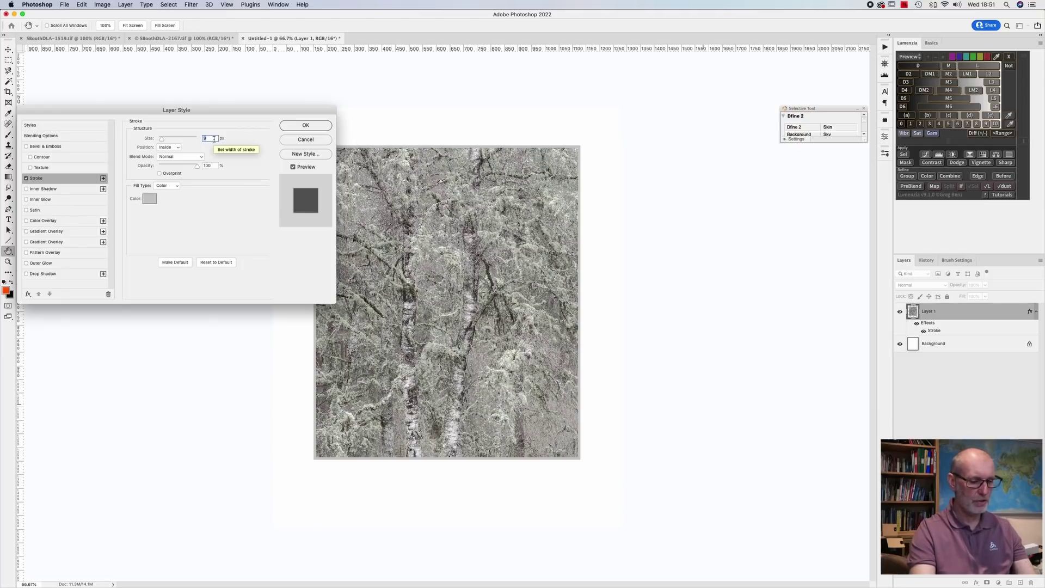
left_click(305, 125)
key("c")
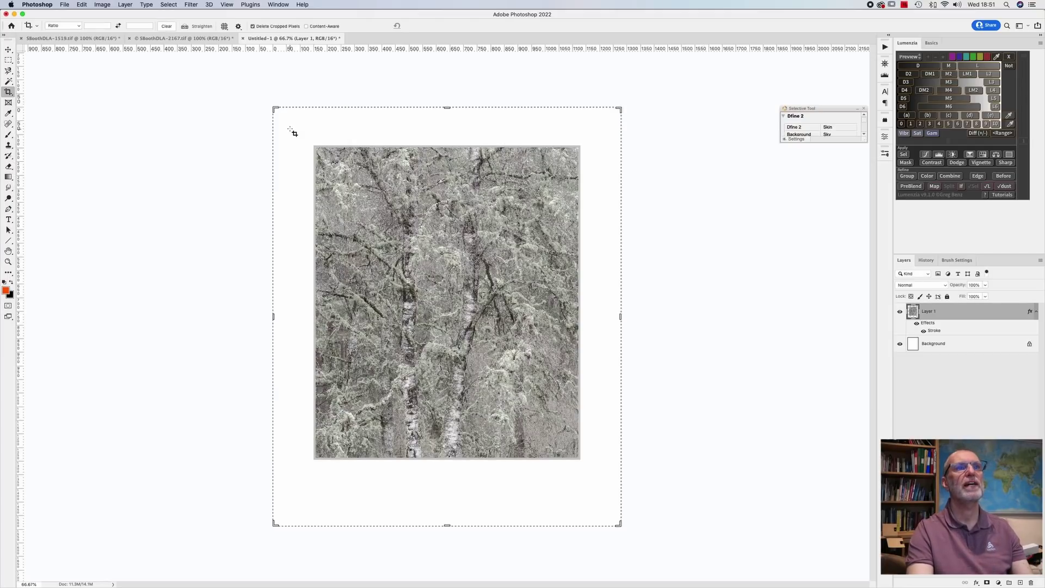
left_click(10, 62)
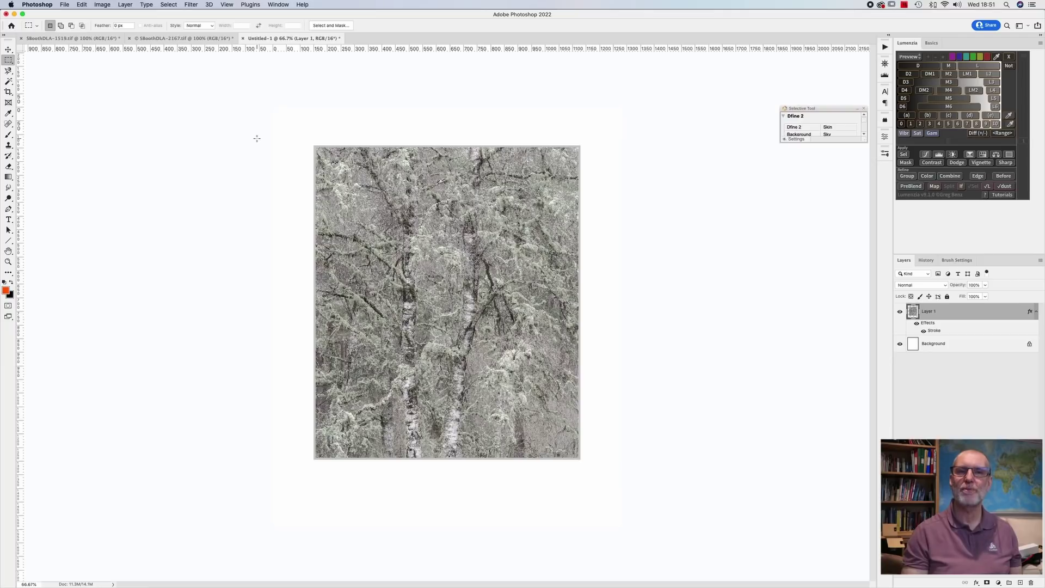
Apply a Drop Shadow style to Layer 1 at 22% opacity, 18 px distance, 42 px size.
left_click(171, 5)
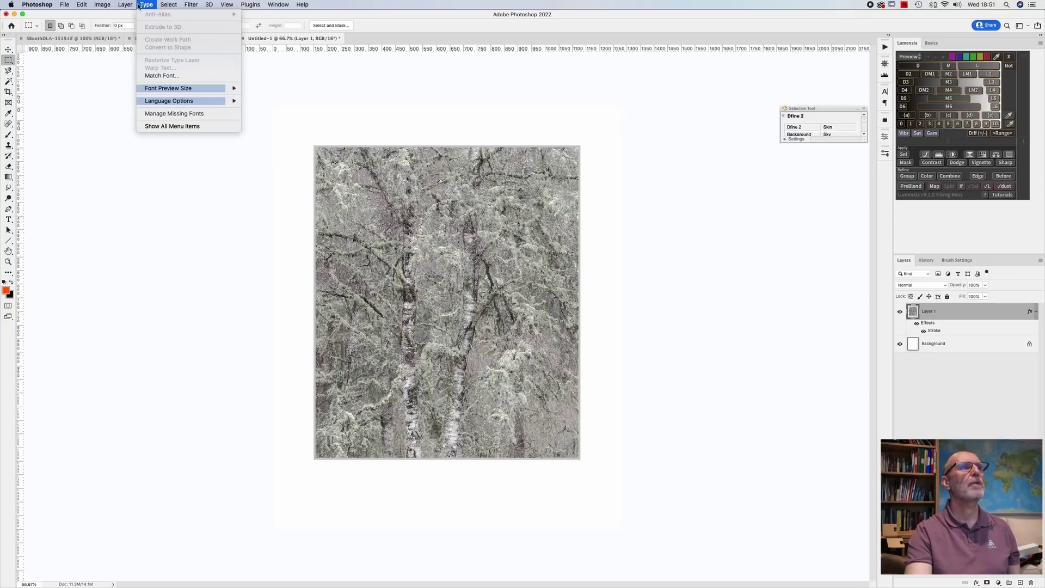
mouse_move(145, 45)
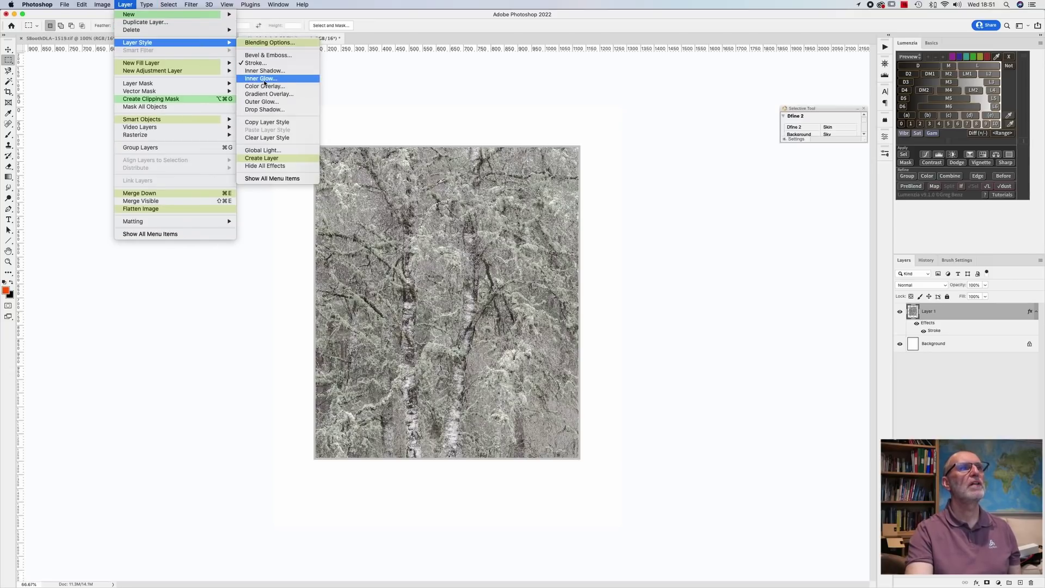
left_click(267, 109)
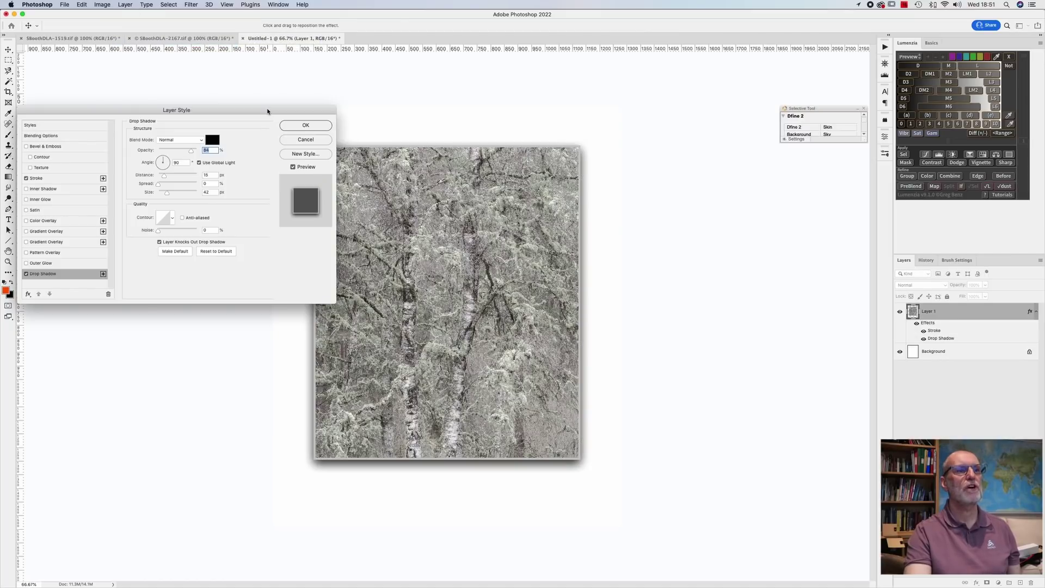
left_click_drag(249, 113, 202, 83)
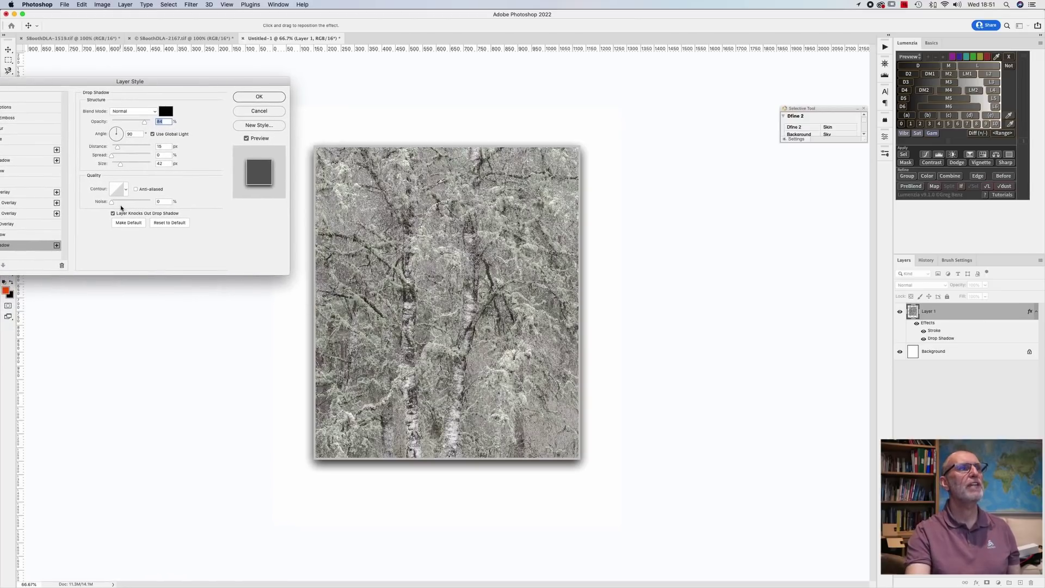
left_click_drag(145, 122, 120, 122)
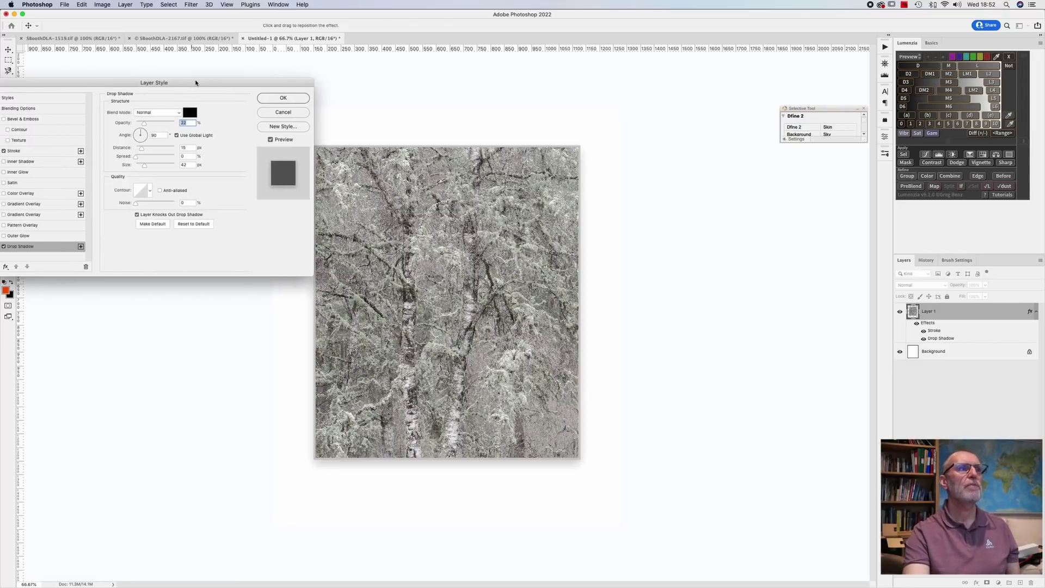
left_click_drag(196, 83, 209, 76)
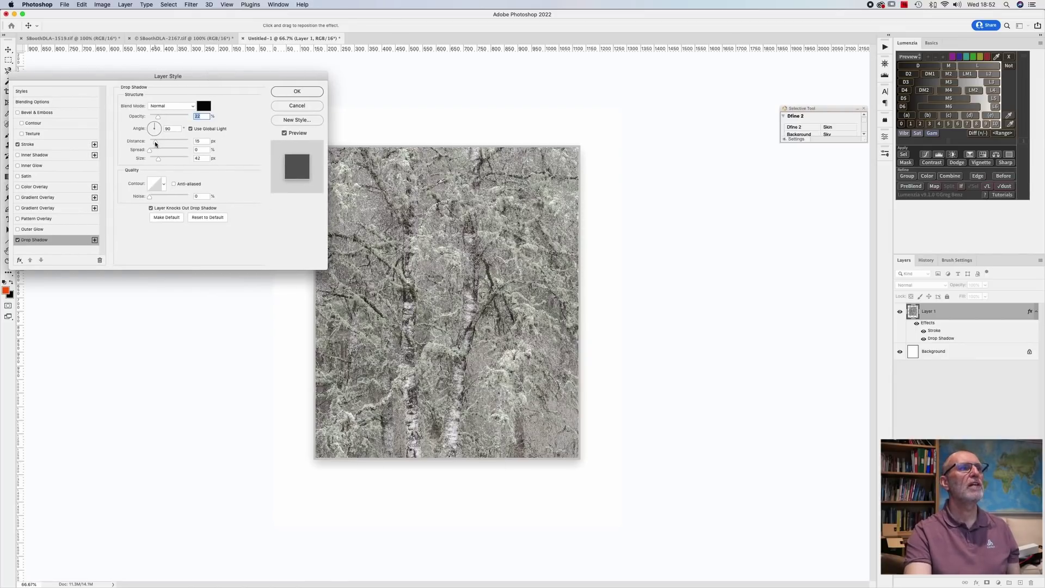
mouse_move(155, 143)
left_mouse_down()
mouse_move(172, 143)
mouse_move(157, 145)
mouse_move(152, 124)
left_mouse_up()
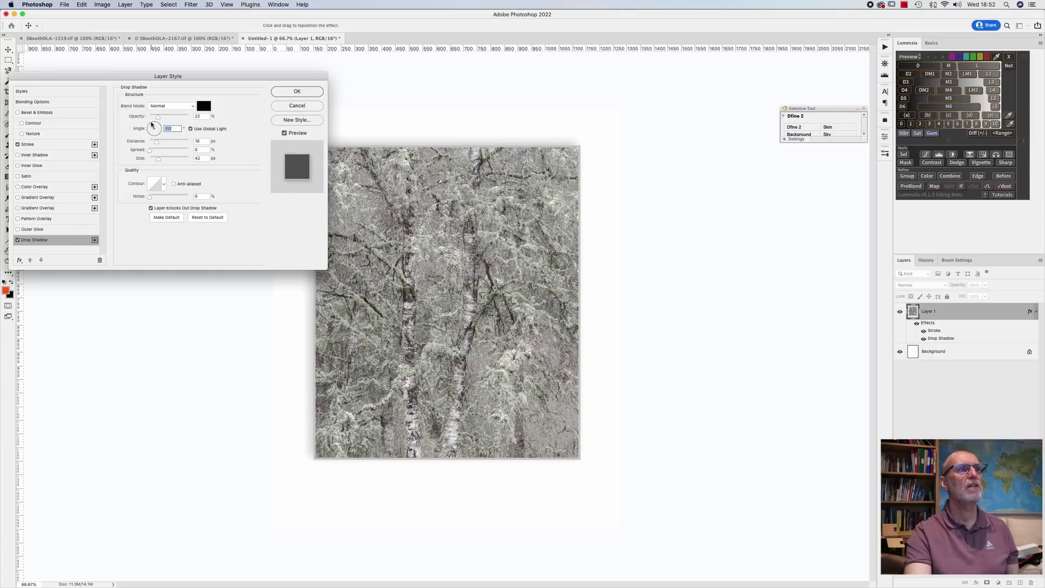
left_click(301, 91)
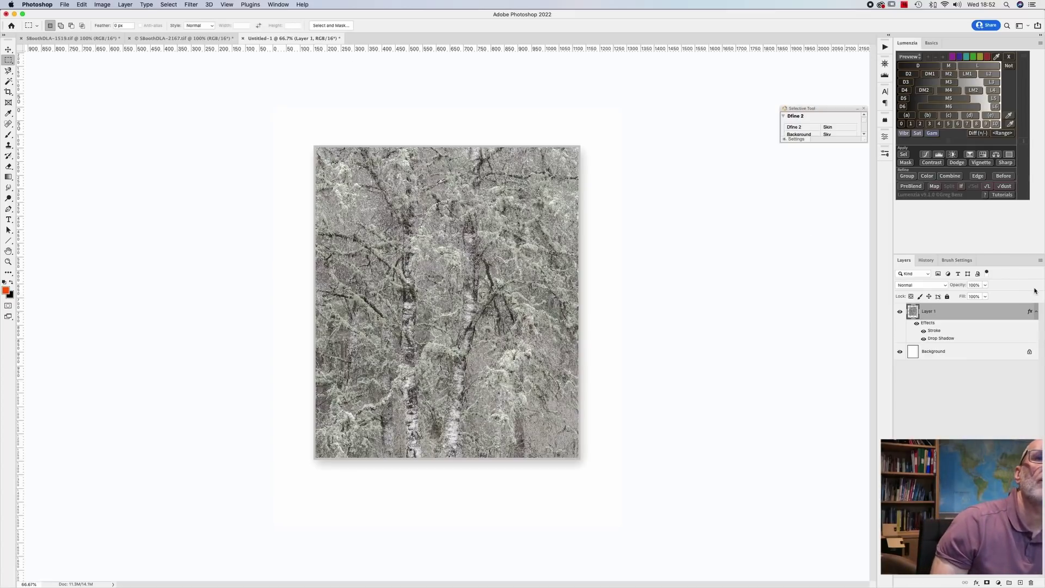
Toggle the Stroke effect's visibility on Layer 1 to compare, leaving it hidden.
left_click(924, 331)
left_click(924, 332)
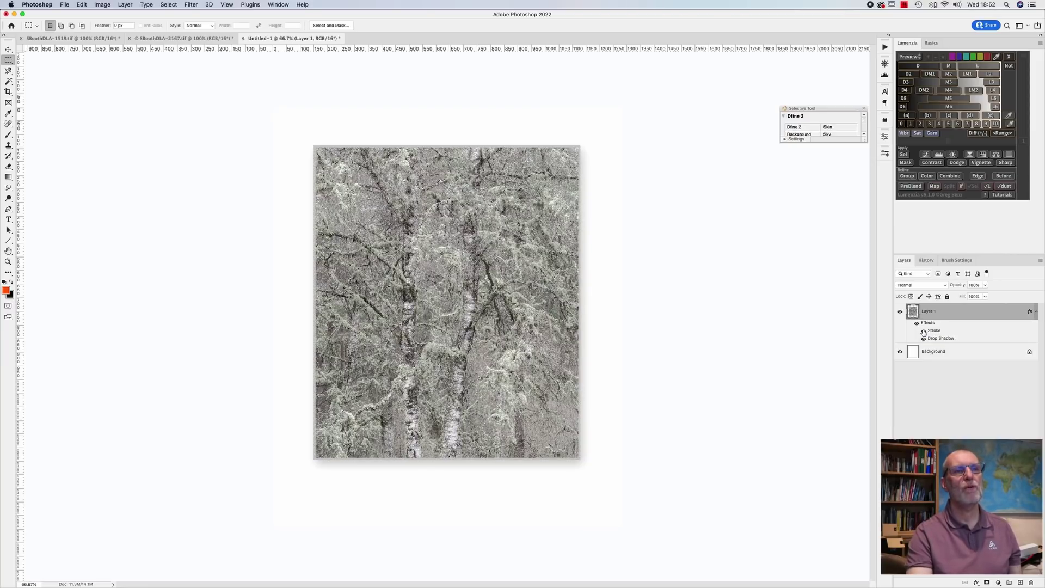
left_click(924, 332)
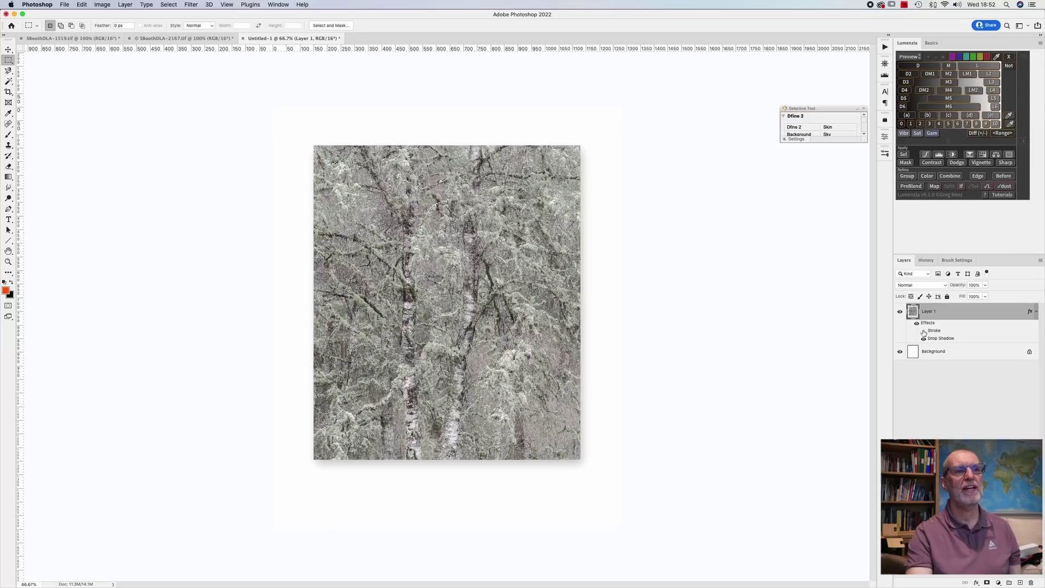